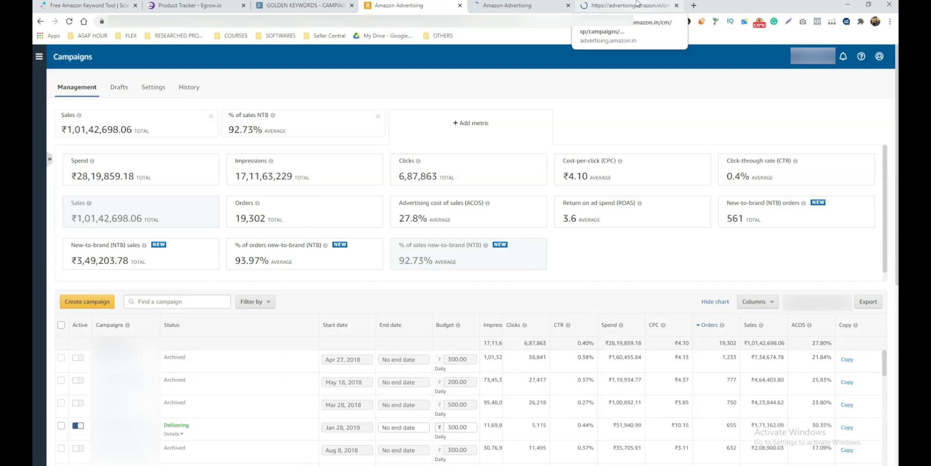
# Open the Manual ad group of the Steel-750ML-Manual campaign and filter its keywords to orders greater than 4.
pyautogui.click(638, 4)
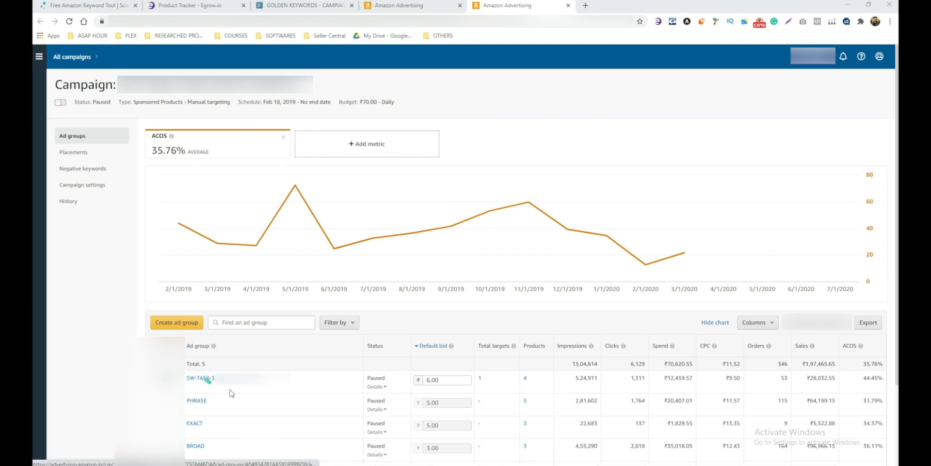
pyautogui.click(212, 380)
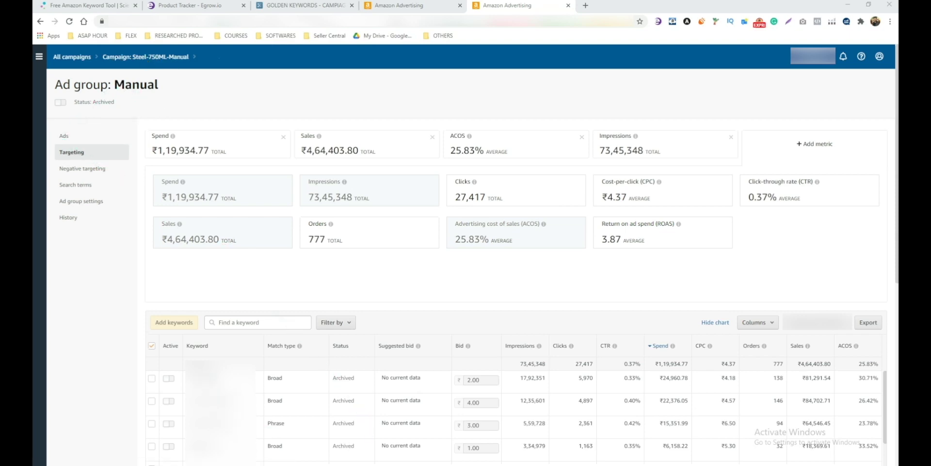
pyautogui.click(332, 328)
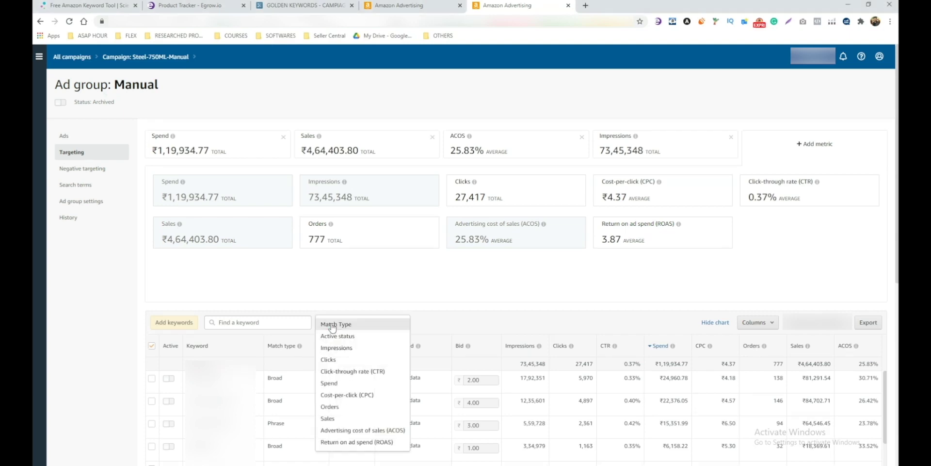
pyautogui.click(335, 406)
pyautogui.click(274, 323)
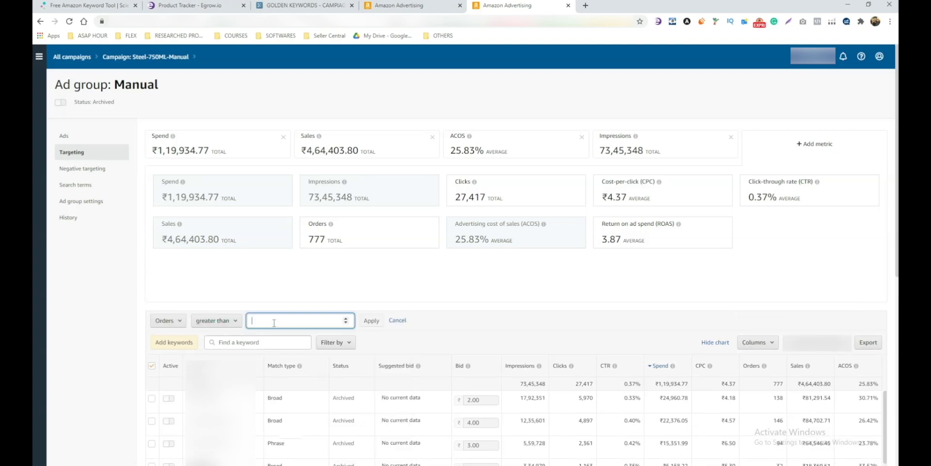
pyautogui.write('4')
pyautogui.click(371, 321)
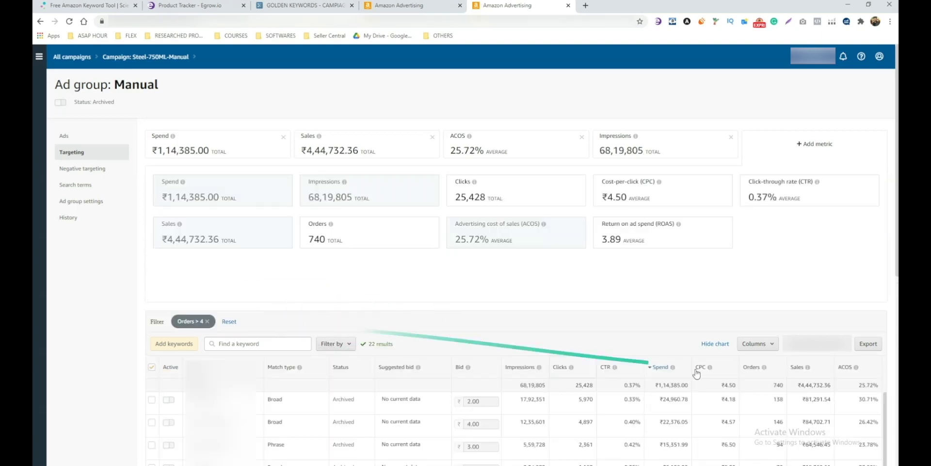
# Export the filtered keywords as a CSV file and review the keyword and order columns in Excel.
pyautogui.click(867, 344)
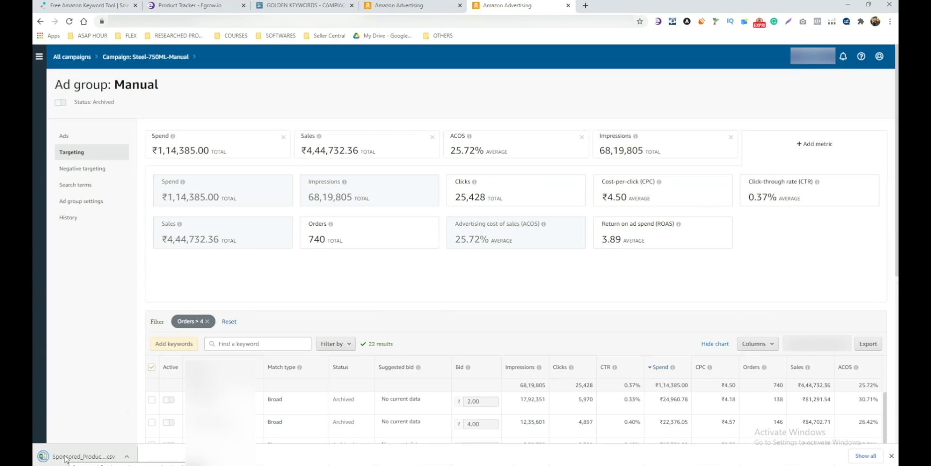
pyautogui.click(66, 458)
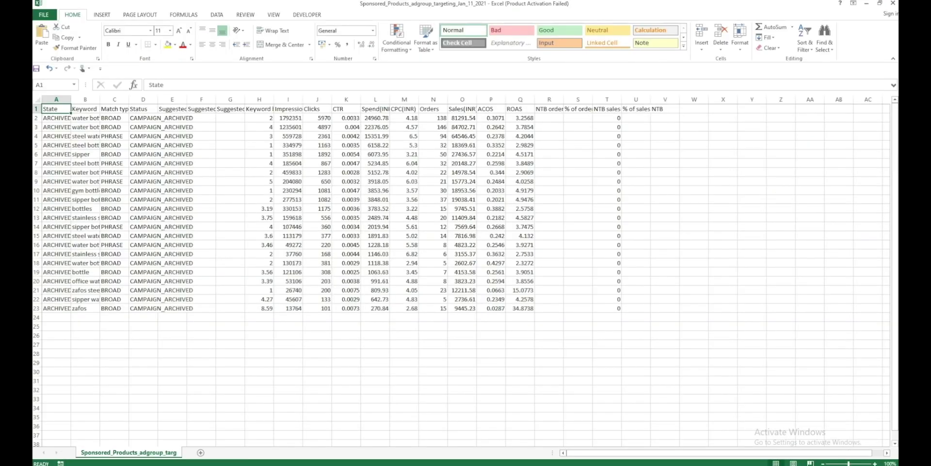
pyautogui.moveTo(113, 118); pyautogui.dragTo(134, 301)
pyautogui.moveTo(489, 118); pyautogui.dragTo(488, 314)
pyautogui.click(92, 118)
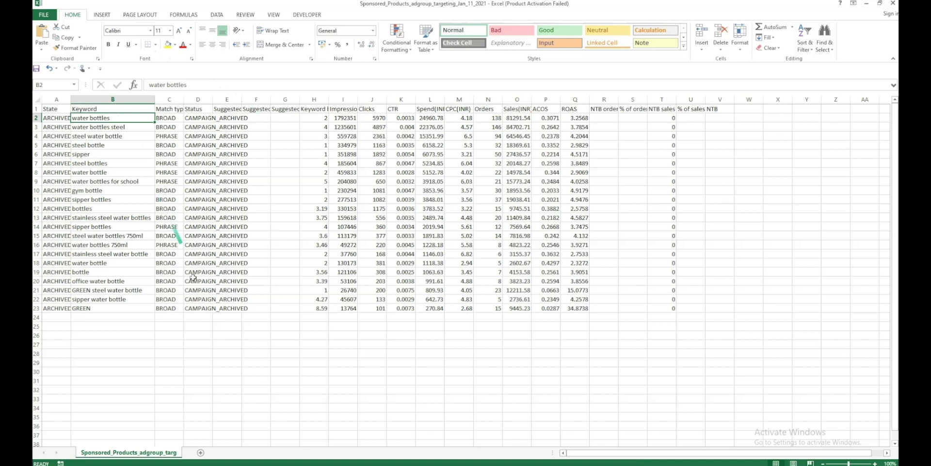
# Switch to the FIND GOLDEN KEYWORDS FOR FREE outline in the browser and review its free tools and campaign items.
pyautogui.hotkey('alt', 'Tab')
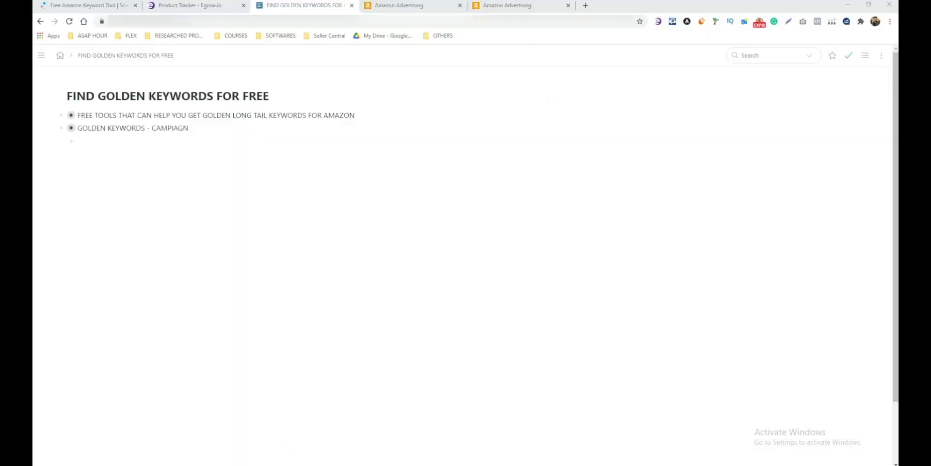
pyautogui.click(61, 128)
pyautogui.moveTo(139, 145); pyautogui.dragTo(78, 140)
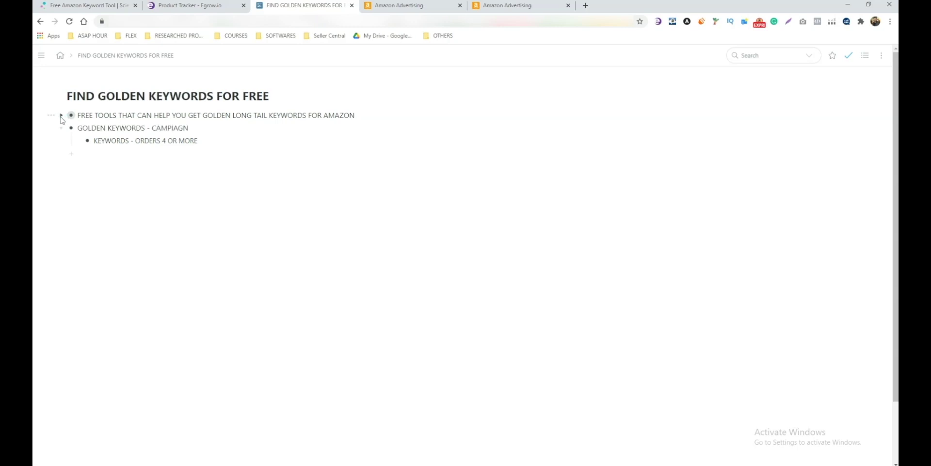
pyautogui.click(61, 117)
pyautogui.moveTo(117, 142); pyautogui.dragTo(51, 157)
pyautogui.click(62, 155)
pyautogui.click(61, 154)
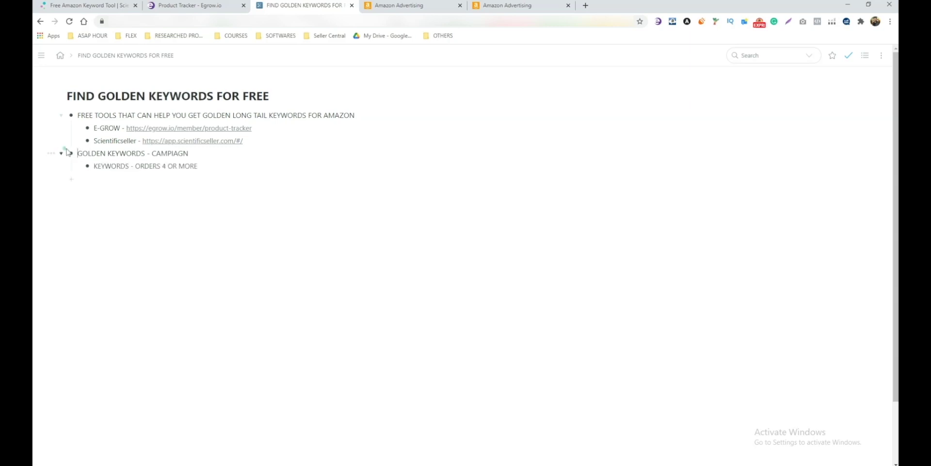
pyautogui.click(61, 154)
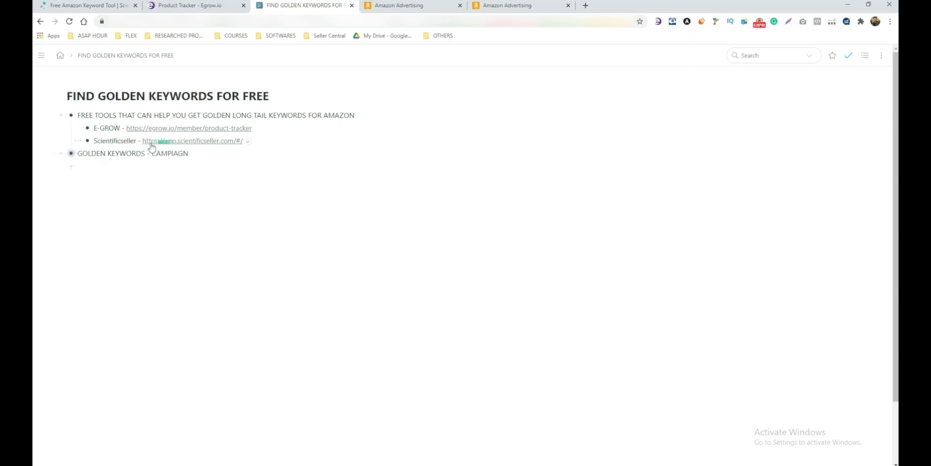
# Open the Scientific Seller keyword tool from the outline's link and set the Amazon marketplace to India (IN).
pyautogui.click(182, 141)
pyautogui.click(398, 5)
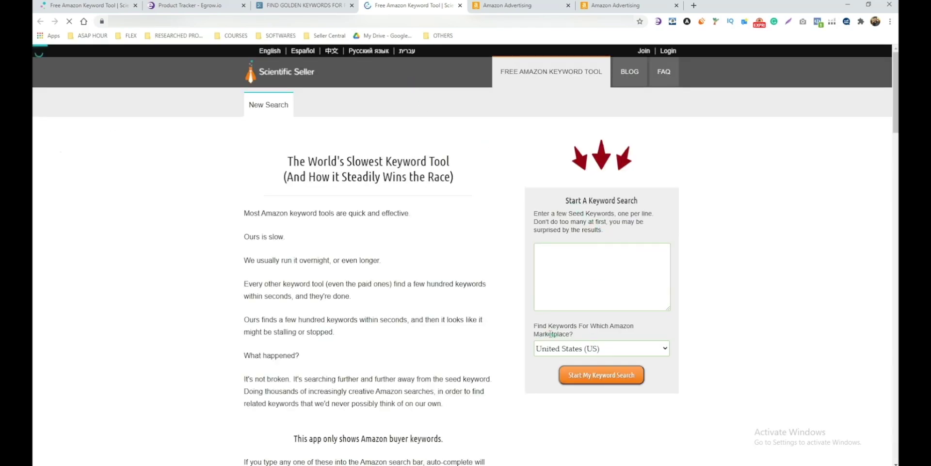
pyautogui.click(558, 348)
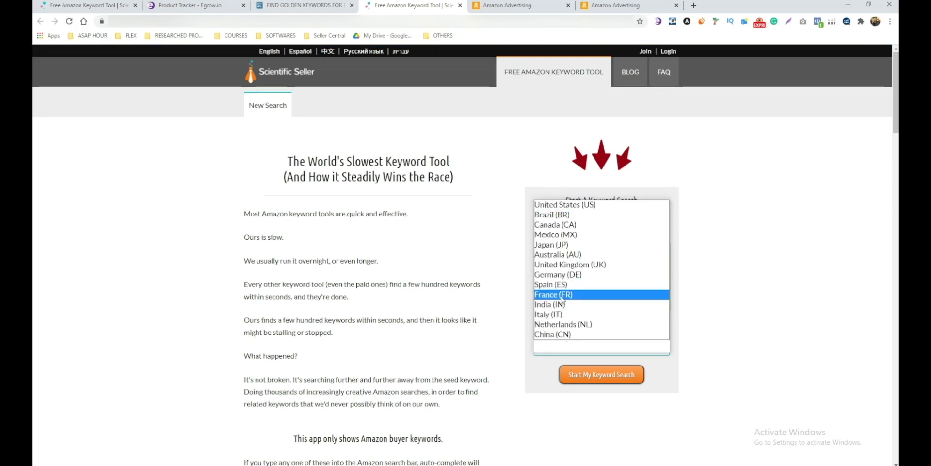
pyautogui.click(561, 304)
pyautogui.click(562, 293)
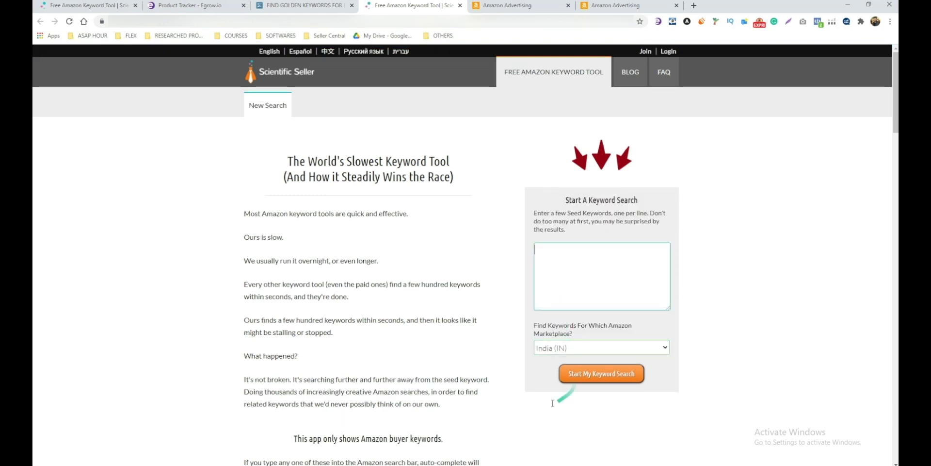
# Switch to the exported keyword sheet in Excel and copy the first keyword, water bottles.
pyautogui.hotkey('alt', 'Tab')
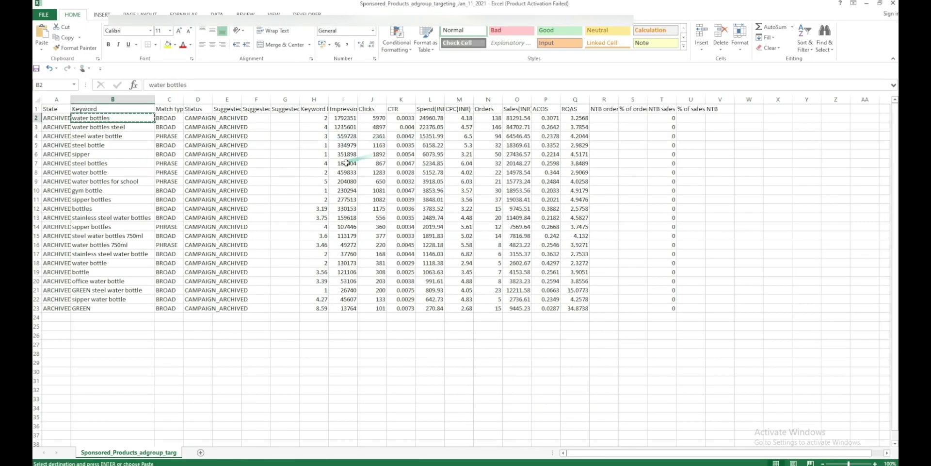
pyautogui.hotkey('alt', 'Tab')
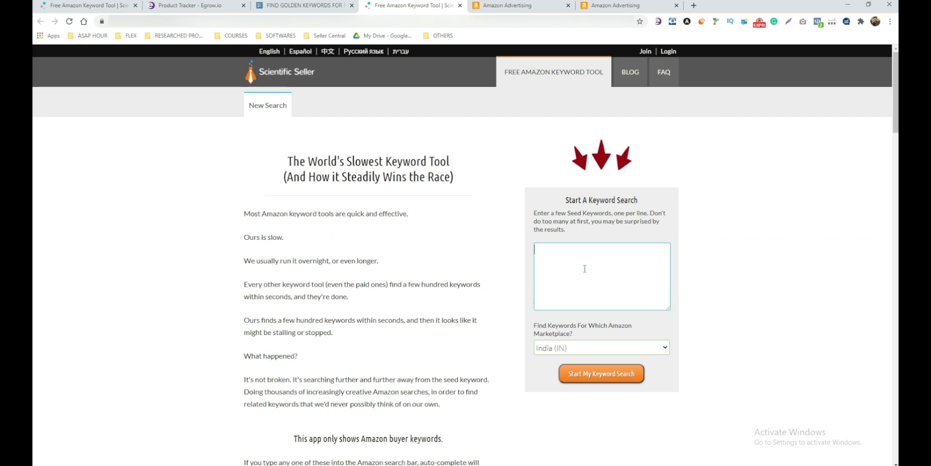
pyautogui.hotkey('alt', 'Tab')
pyautogui.hotkey('ctrl', 'c')
pyautogui.hotkey('shift', 'Down')
pyautogui.hotkey('shift', 'Down')
pyautogui.hotkey('shift', 'Down')
pyautogui.hotkey('shift', 'Down')
pyautogui.hotkey('shift', 'Down')
pyautogui.hotkey('shift', 'Down')
pyautogui.hotkey('shift', 'Down')
pyautogui.hotkey('shift', 'Down')
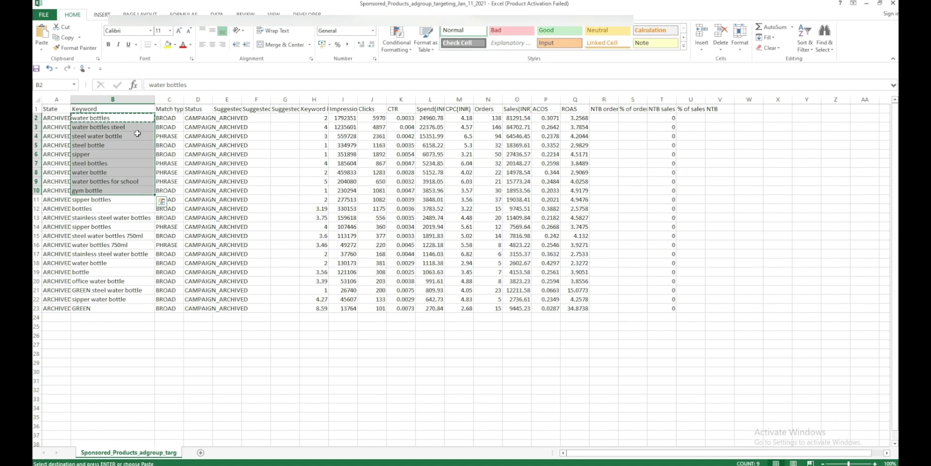
pyautogui.hotkey('ctrl', 'q')
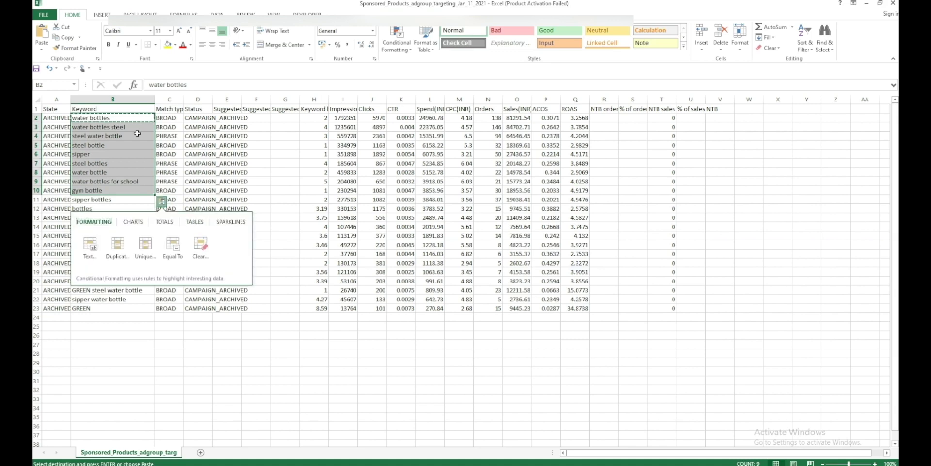
pyautogui.press('Escape')
# Copy the keywords from water bottles through sipper and paste them as Scientific Seller's seed keywords, replacing the existing entry.
pyautogui.press('Up')
pyautogui.press('Down')
pyautogui.hotkey('shift', 'Down')
pyautogui.hotkey('shift', 'Down')
pyautogui.hotkey('shift', 'Down')
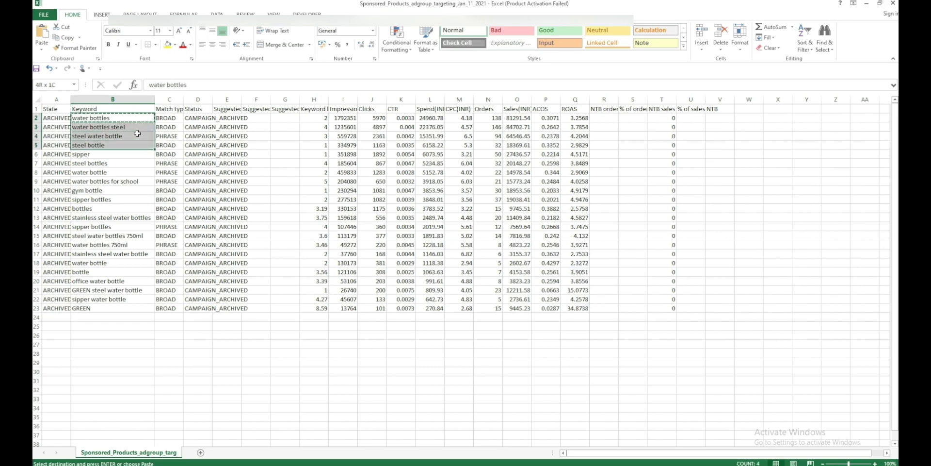
pyautogui.hotkey('ctrl', 'c')
pyautogui.hotkey('alt', 'Tab')
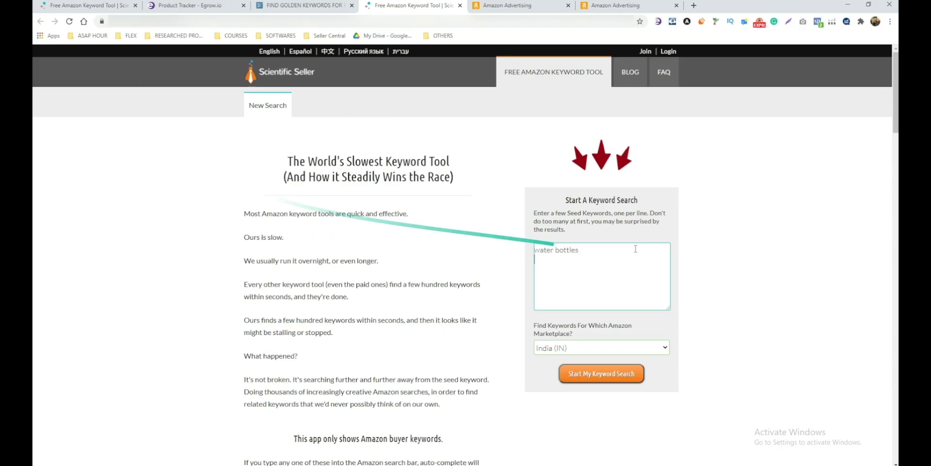
pyautogui.hotkey('ctrl', 'a')
pyautogui.hotkey('ctrl', 'v')
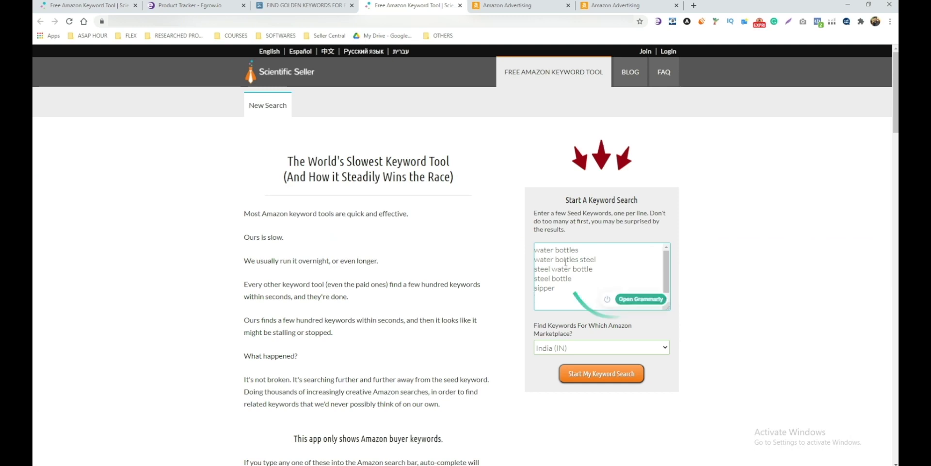
# Start the keyword search, choosing the United States marketplace instead of upgrading the account.
pyautogui.click(587, 375)
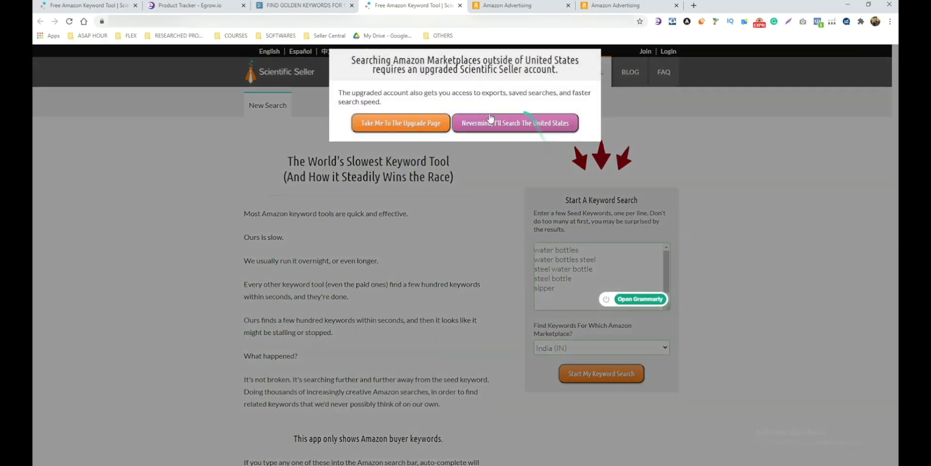
pyautogui.click(491, 119)
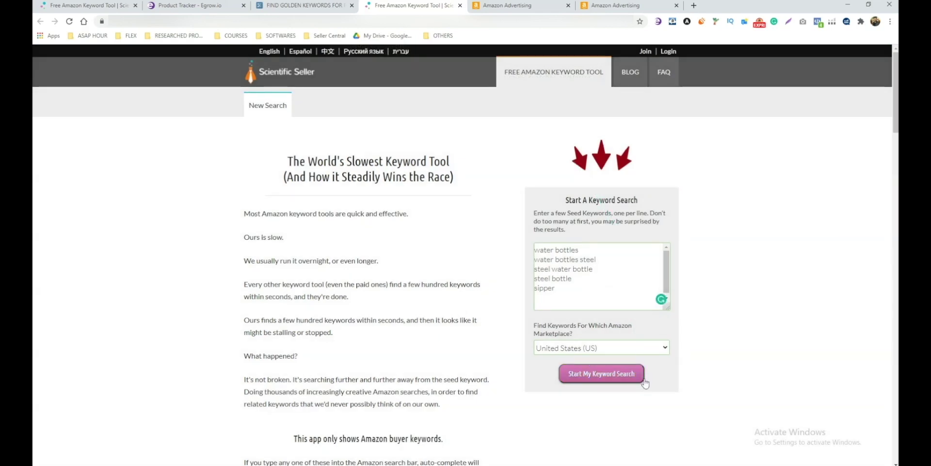
pyautogui.click(605, 380)
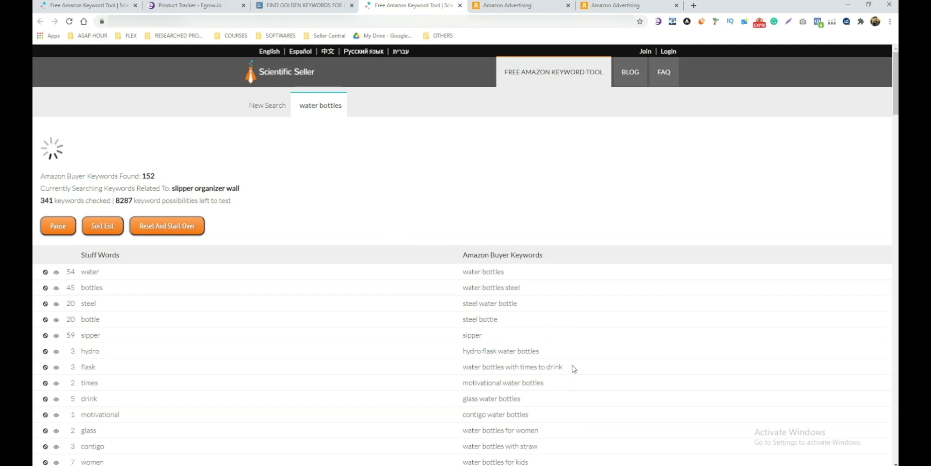
# Examine the number of Amazon buyer keywords found and the list of related keywords for the seed terms.
pyautogui.scroll(-2, 572, 372)
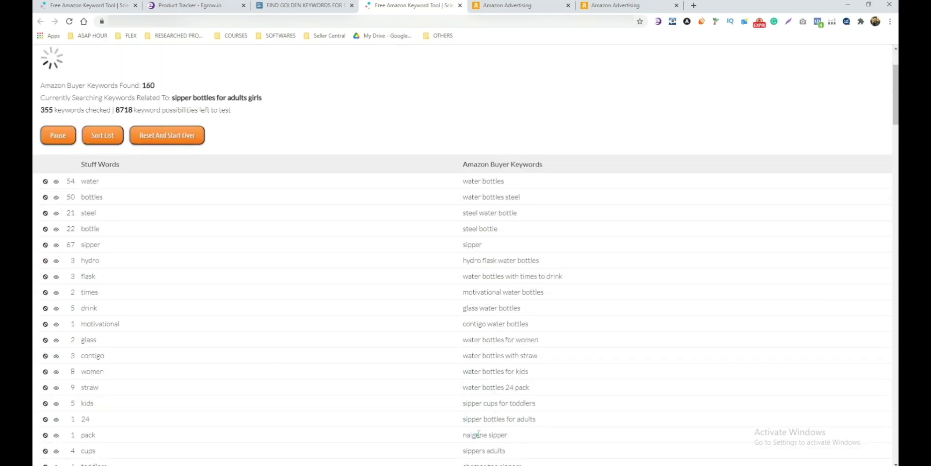
pyautogui.scroll(2, 528, 245)
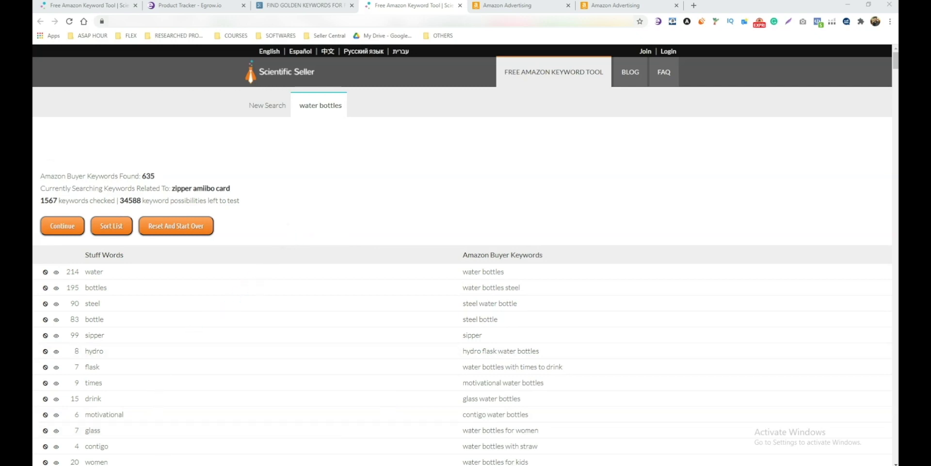
pyautogui.click(145, 173)
pyautogui.doubleClick(145, 174)
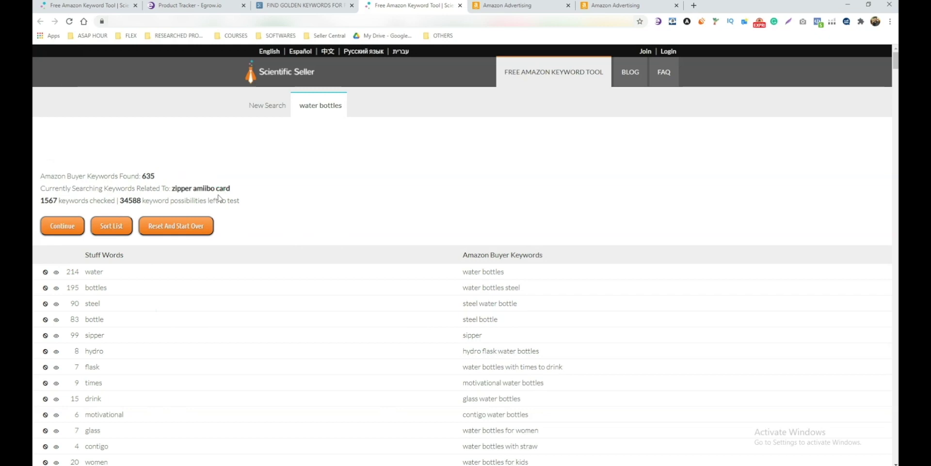
pyautogui.scroll(-4, 447, 266)
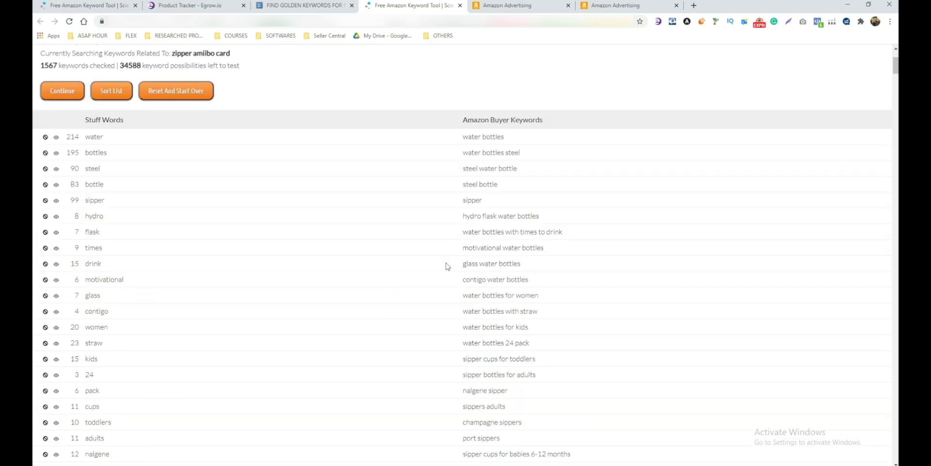
pyautogui.scroll(-9, 447, 266)
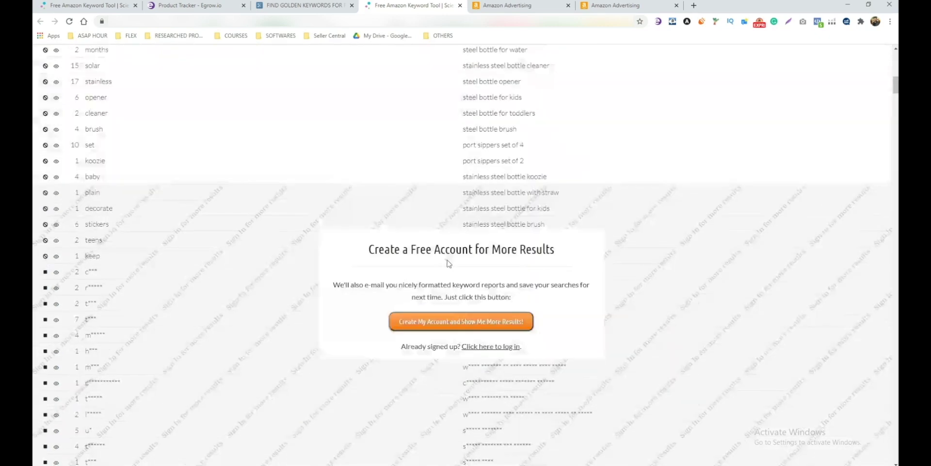
pyautogui.scroll(13, 447, 263)
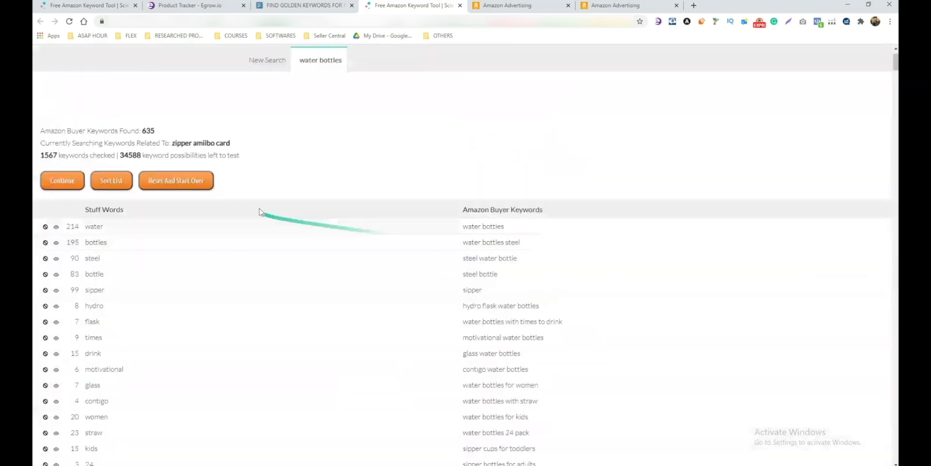
# Select the results table from the Stuff Words heading down to stainless steel bottle koozie and copy it.
pyautogui.moveTo(88, 209); pyautogui.dragTo(648, 378)
pyautogui.scroll(-3, 648, 378)
pyautogui.scroll(-10, 648, 375)
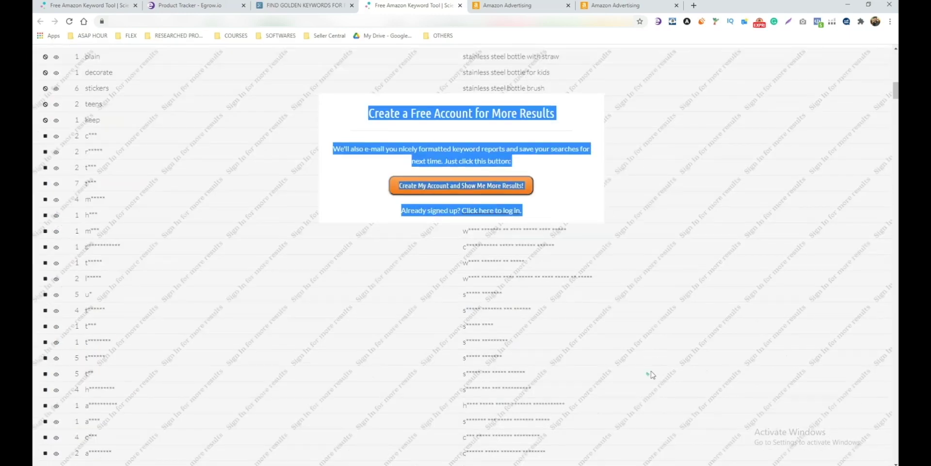
pyautogui.scroll(3, 651, 374)
pyautogui.moveTo(651, 374); pyautogui.dragTo(554, 269)
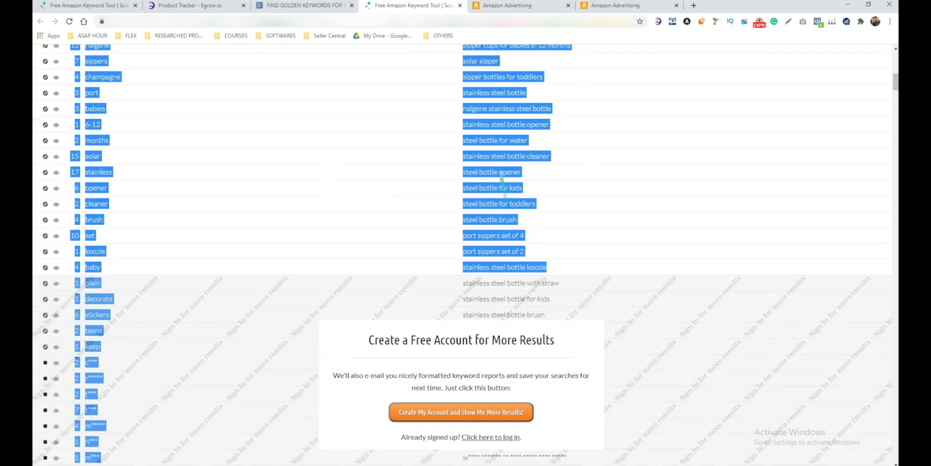
pyautogui.rightClick(501, 155)
pyautogui.click(507, 164)
# Switch to the blank Excel workbook and paste the copied keyword results starting at cell A1.
pyautogui.click(427, 463)
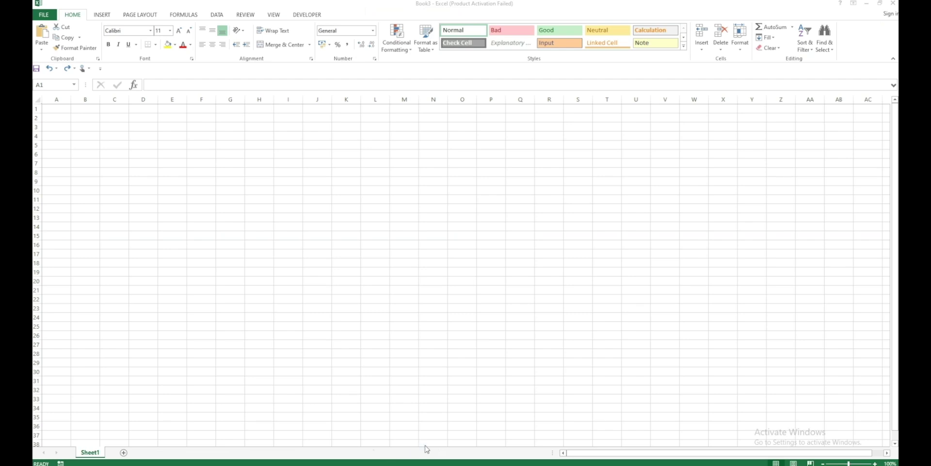
pyautogui.click(64, 110)
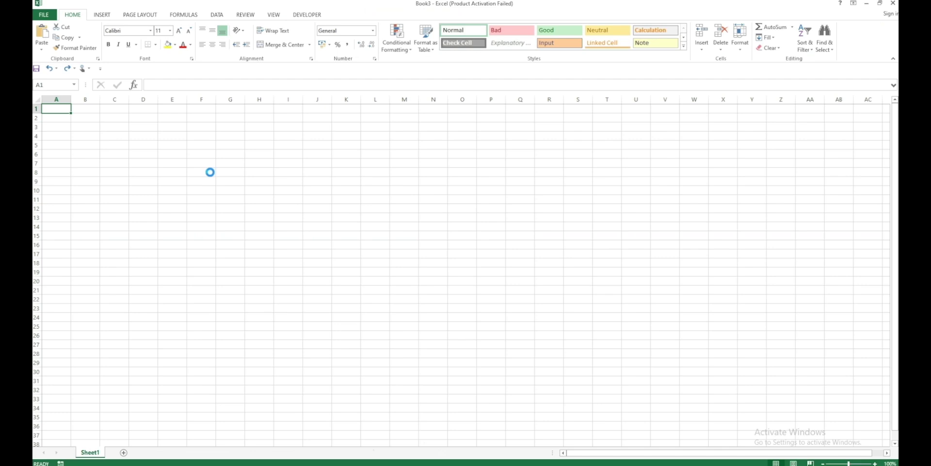
pyautogui.hotkey('ctrl', 'v')
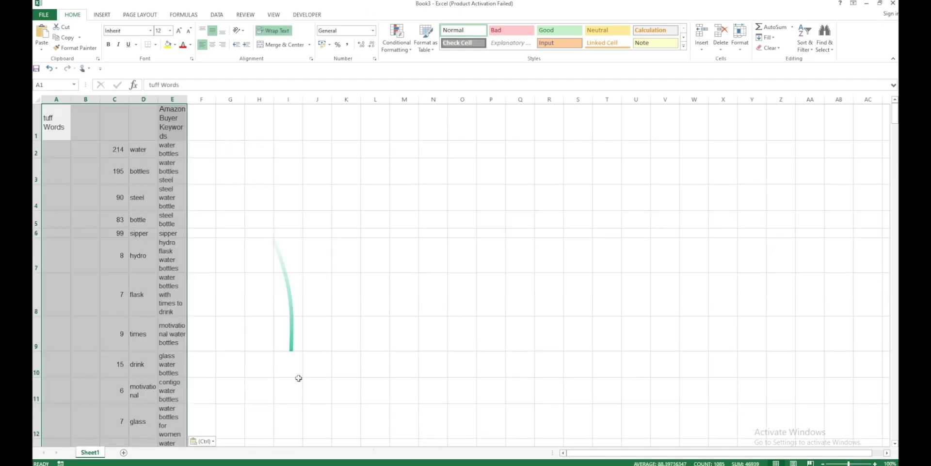
# Copy the Amazon buyer keywords from water bottles down to stainless steel bottle koozie into a new sheet, starting at cell A2.
pyautogui.click(175, 145)
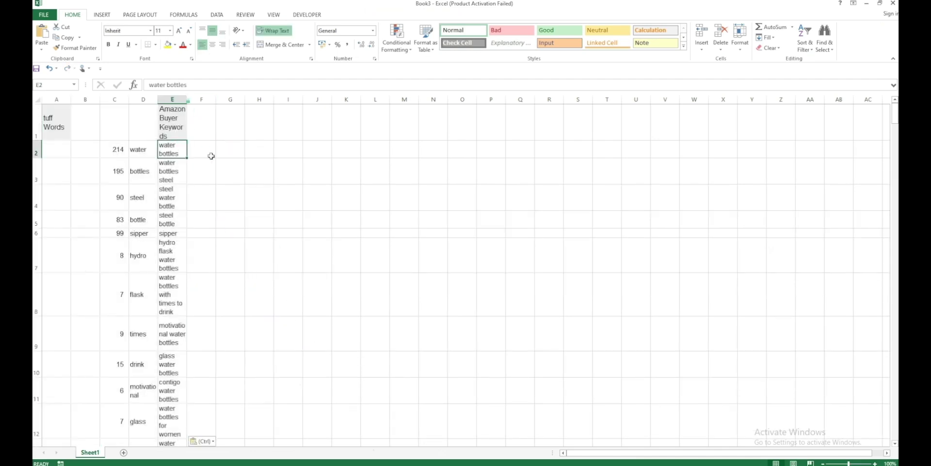
pyautogui.hotkey('ctrl', 'shift', 'Down')
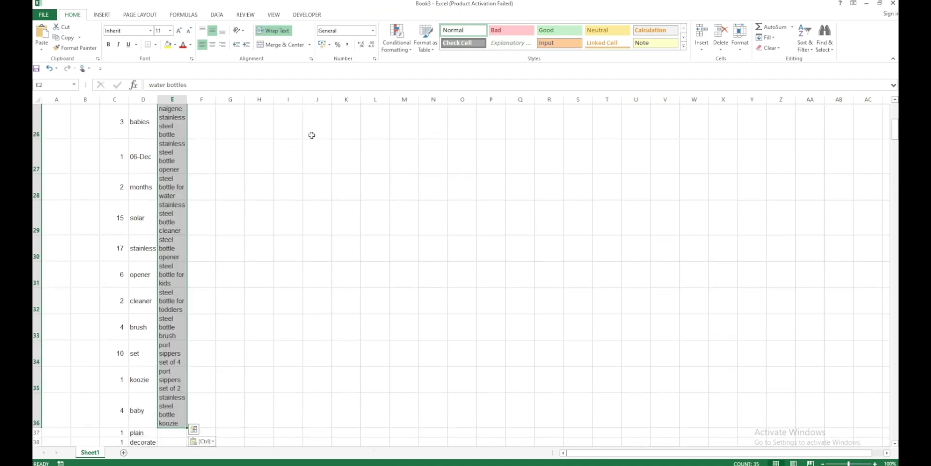
pyautogui.hotkey('ctrl', 'c')
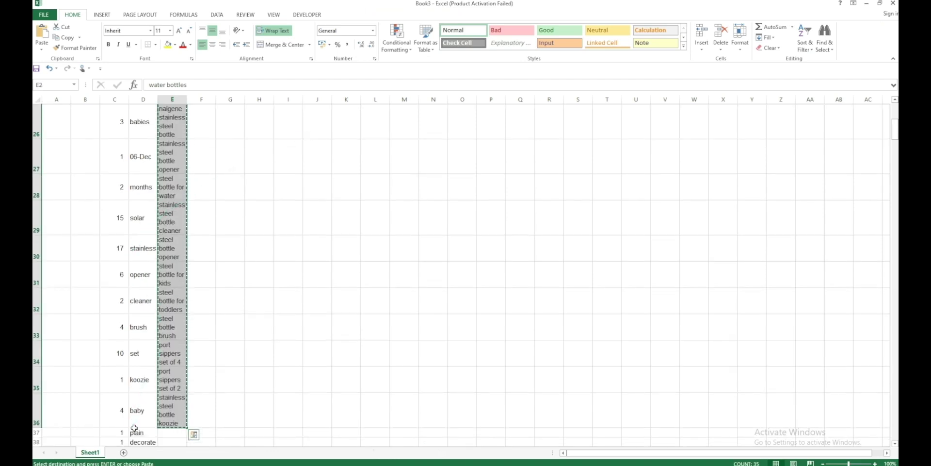
pyautogui.click(123, 452)
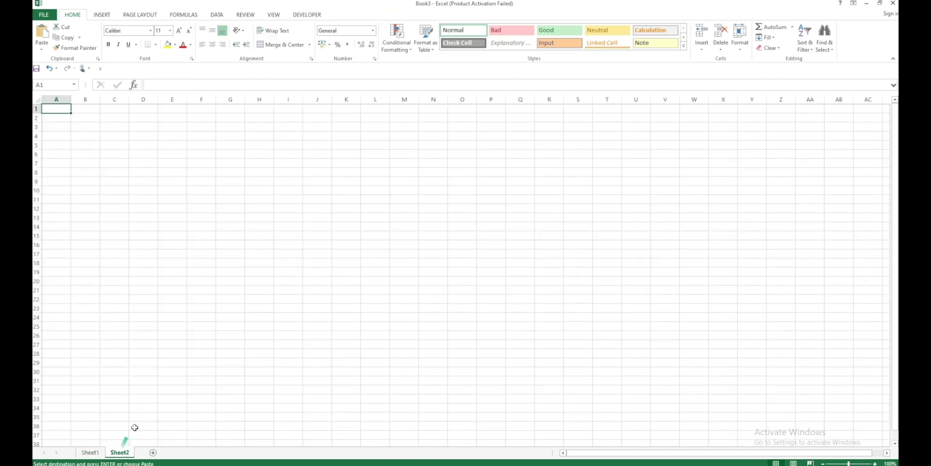
pyautogui.press('Down')
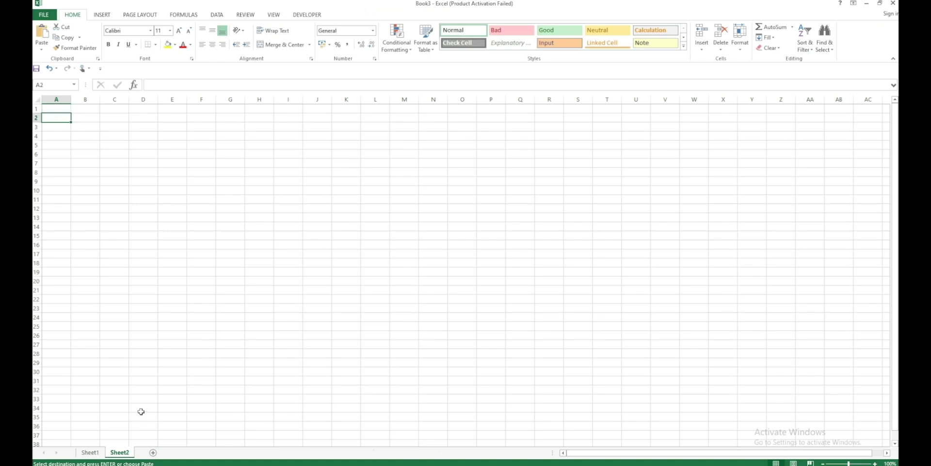
pyautogui.hotkey('ctrl', 'v')
# Widen column A to fit the keywords on one line and enter KEYWORDS as the heading in cell A1.
pyautogui.moveTo(71, 99); pyautogui.dragTo(148, 99)
pyautogui.click(70, 107)
pyautogui.write('KEYWORDS')
pyautogui.press('Return')
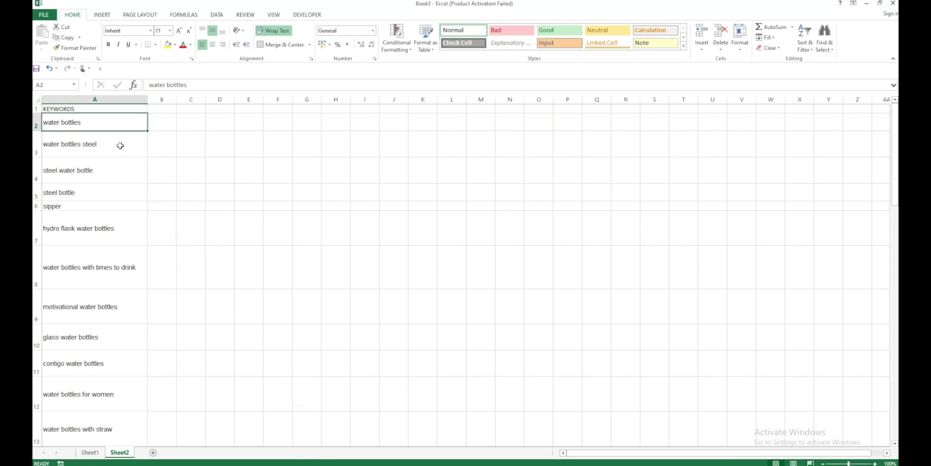
# Review the pasted keyword list in column A, checking how relevant the entries are.
pyautogui.hotkey('ctrl', 'Down')
pyautogui.hotkey('ctrl', 'Up')
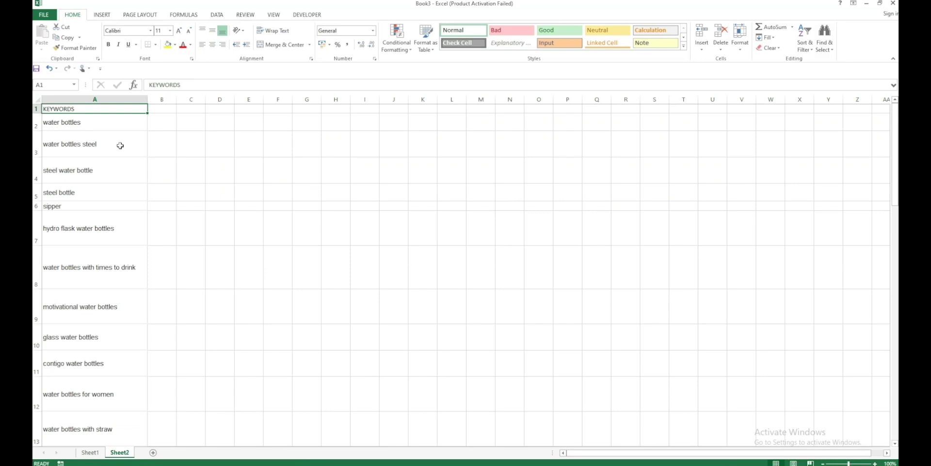
pyautogui.press('Down')
pyautogui.press('Right')
pyautogui.press('Left')
pyautogui.press('Right')
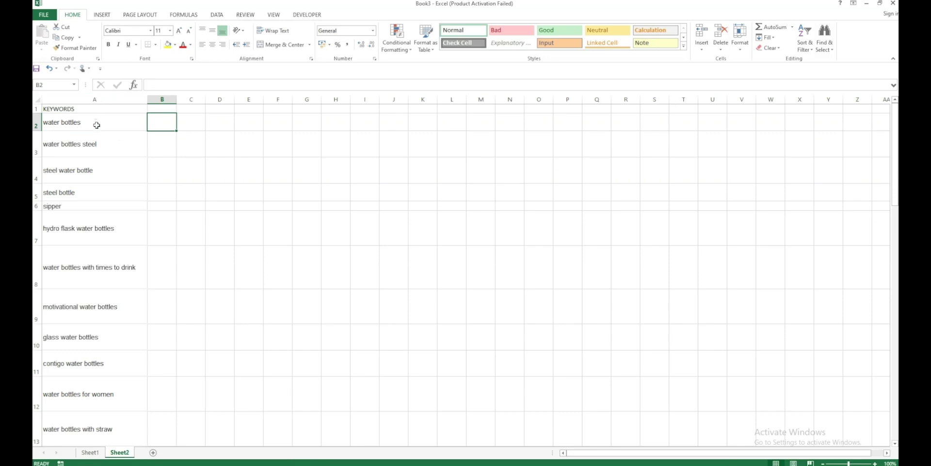
pyautogui.moveTo(96, 123); pyautogui.dragTo(119, 347)
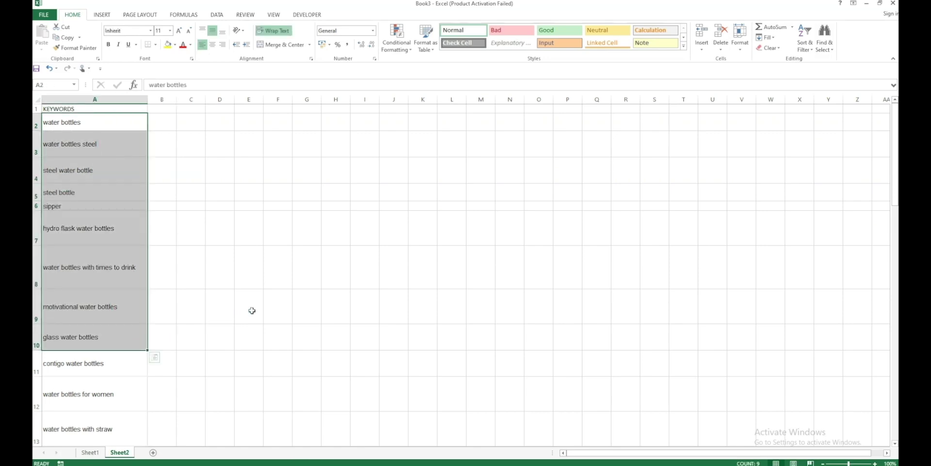
pyautogui.scroll(-2, 252, 310)
pyautogui.click(220, 256)
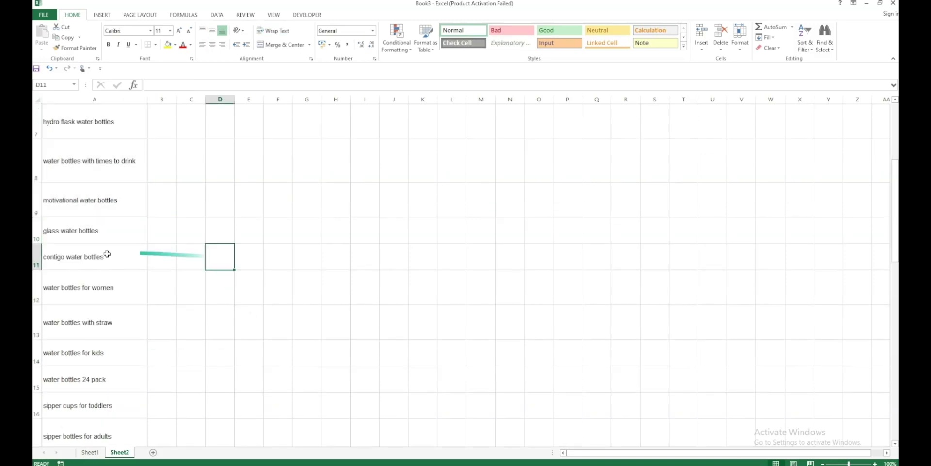
pyautogui.scroll(2, 111, 160)
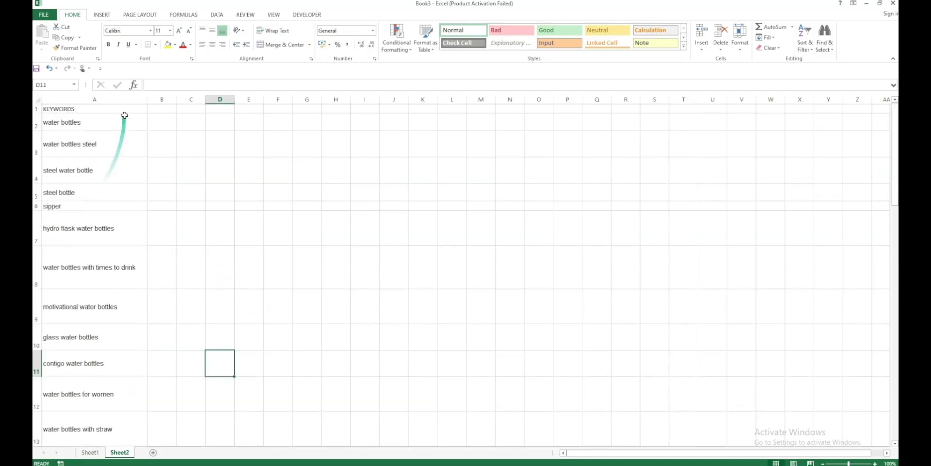
# Add a filter to the KEYWORDS heading and deselect all of its values.
pyautogui.click(125, 119)
pyautogui.click(132, 106)
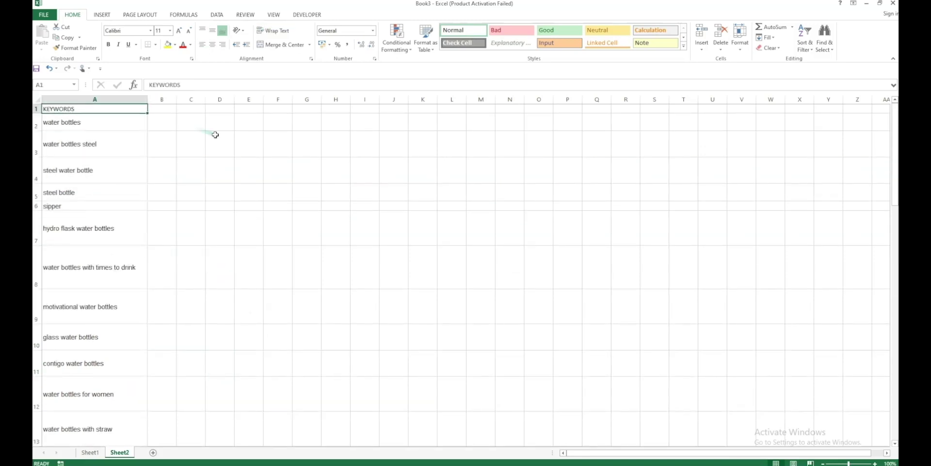
pyautogui.click(805, 37)
pyautogui.click(815, 93)
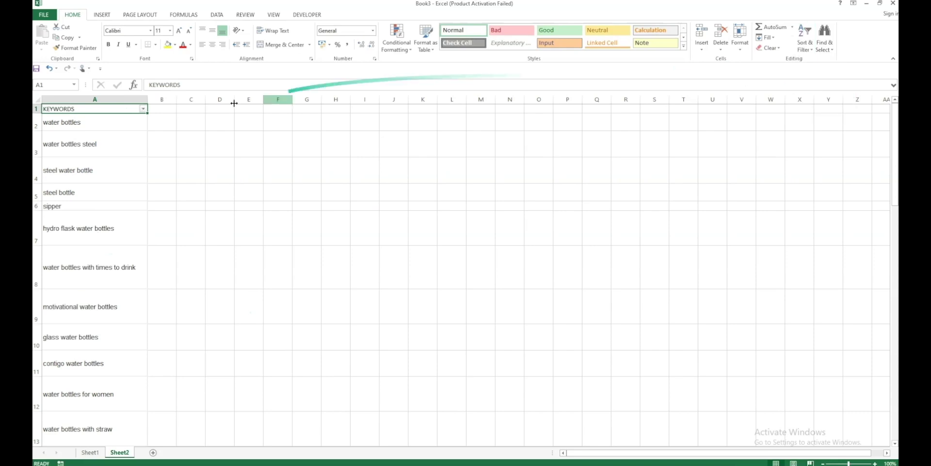
pyautogui.click(145, 108)
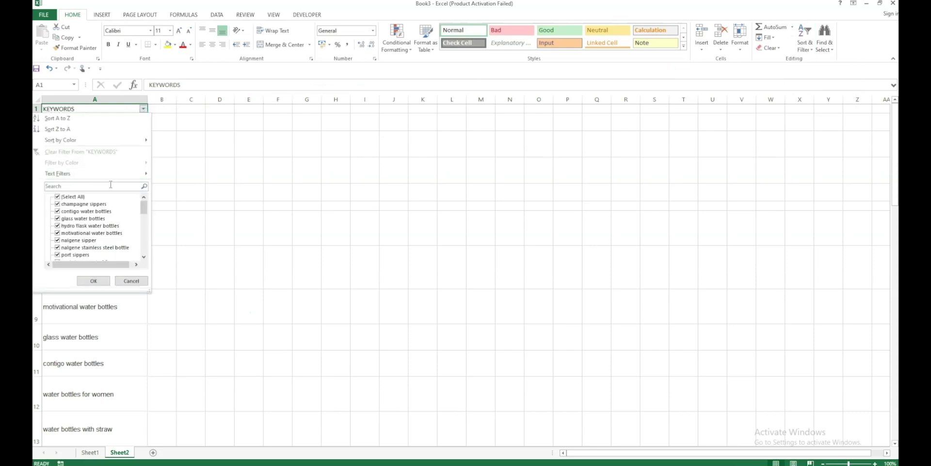
pyautogui.click(58, 196)
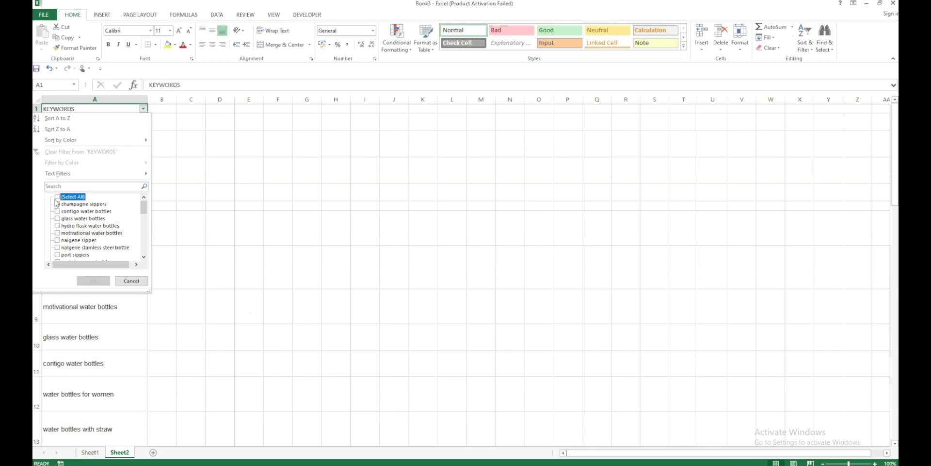
# Include champagne sippers, glass water bottles, motivational water bottles, port sippers set of 4 and port sippers set of 2 in the filter.
pyautogui.click(57, 204)
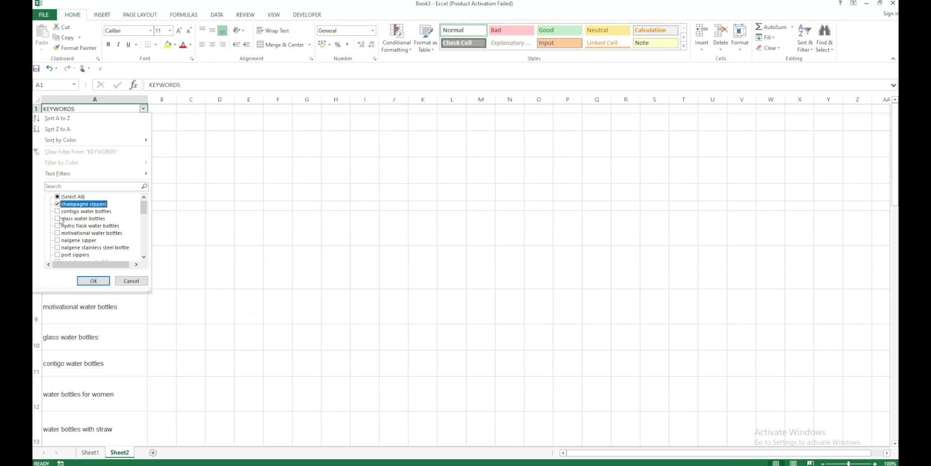
pyautogui.click(58, 218)
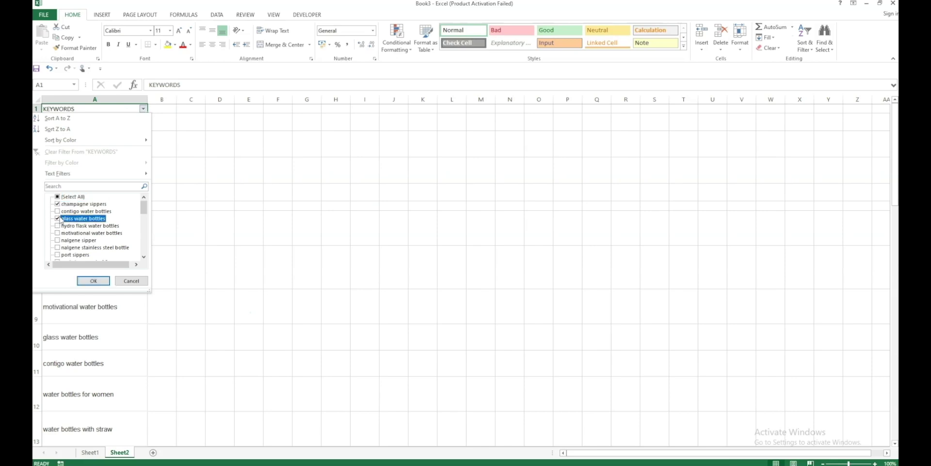
pyautogui.click(58, 233)
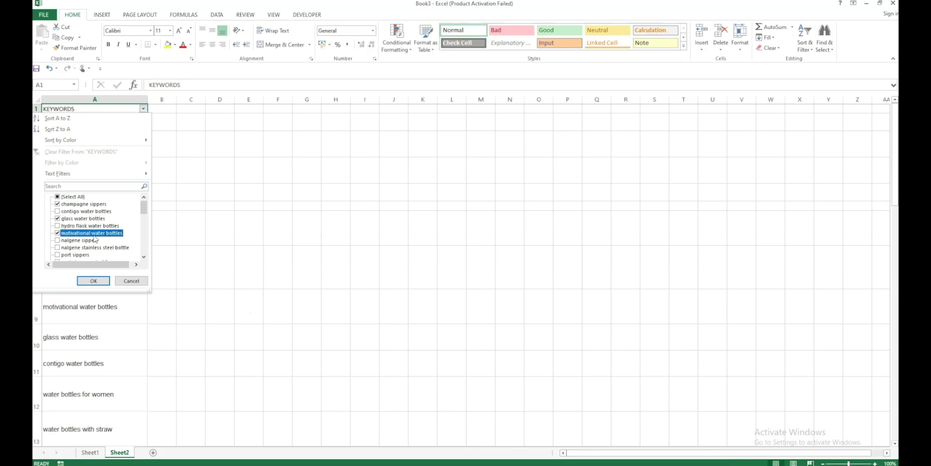
pyautogui.scroll(-1, 102, 238)
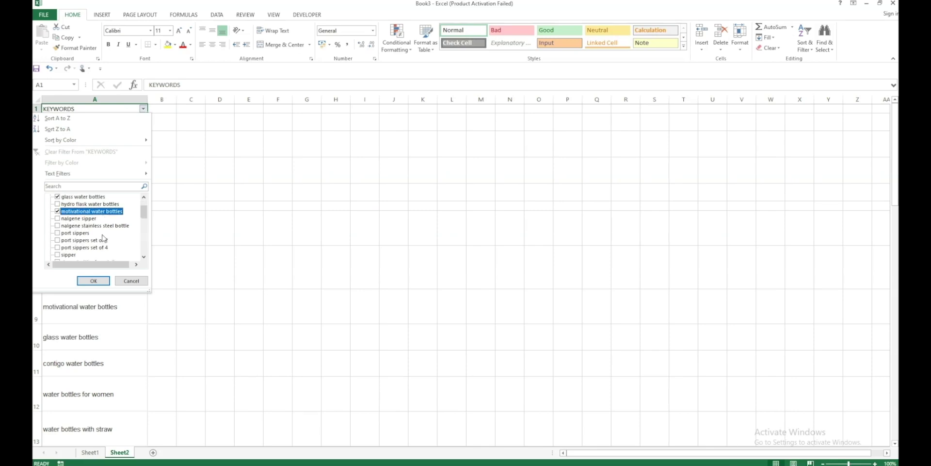
pyautogui.click(70, 248)
pyautogui.click(73, 240)
pyautogui.scroll(-2, 77, 241)
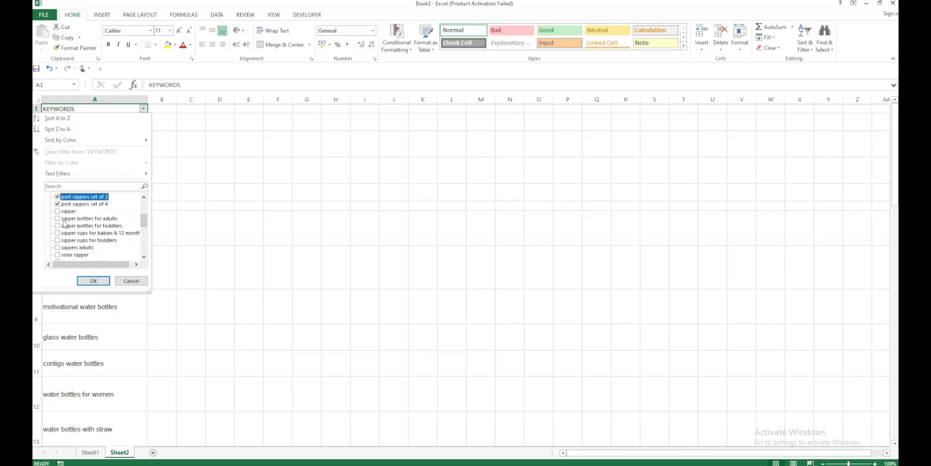
# Include sipper cups for babies 6-12 months, sipper cups for toddlers and solar sipper in the filter, leaving sippers adults out.
pyautogui.click(74, 240)
pyautogui.click(76, 234)
pyautogui.click(77, 240)
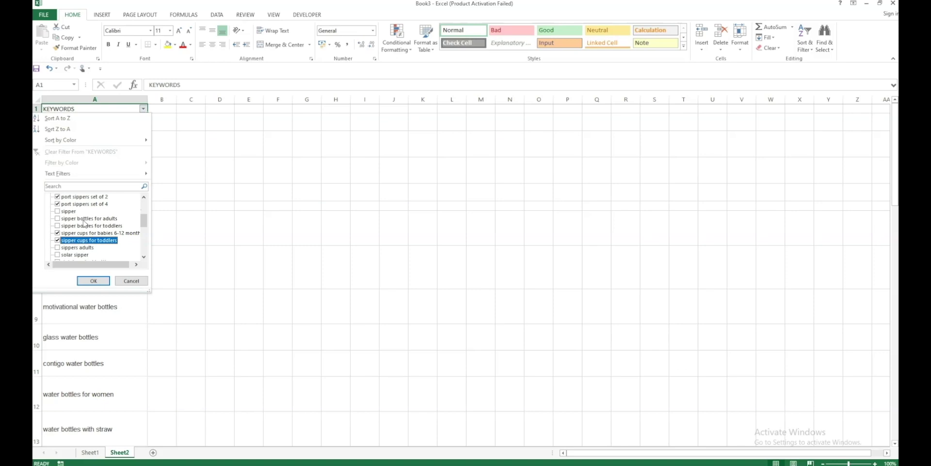
pyautogui.click(80, 247)
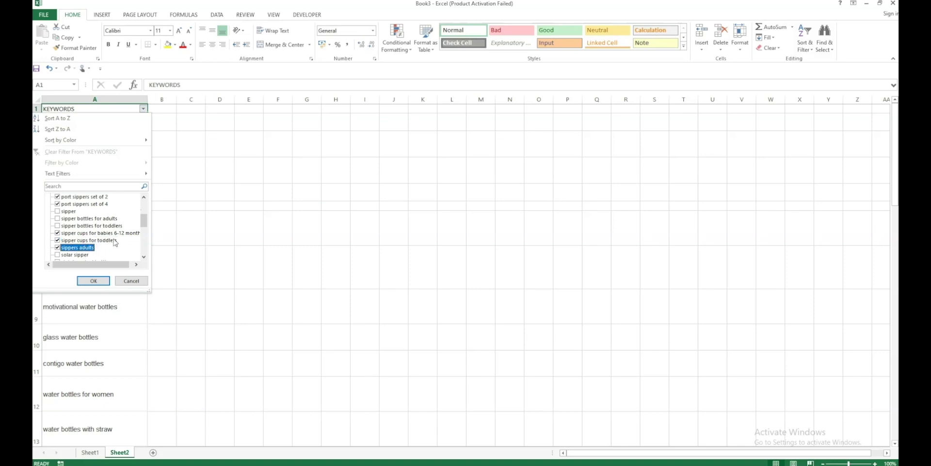
pyautogui.scroll(-1, 82, 243)
pyautogui.click(85, 233)
pyautogui.click(82, 229)
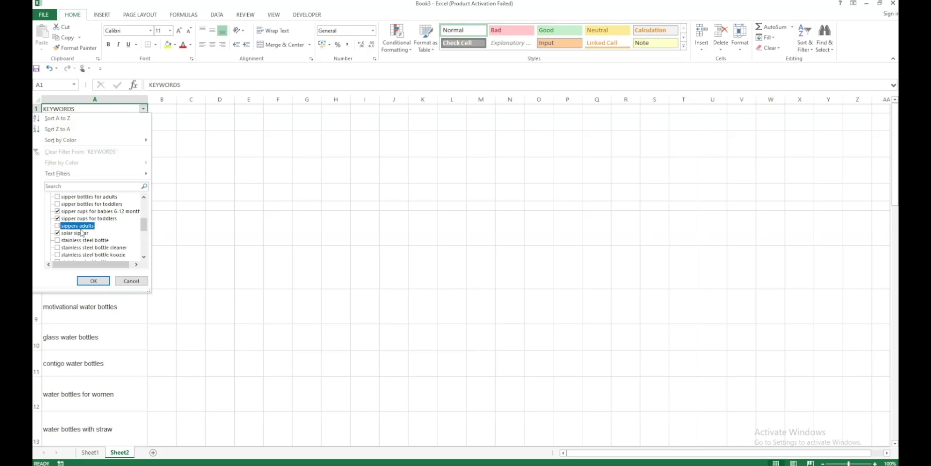
# Include water bottles 24 pack and water bottles for kids in the keyword filter.
pyautogui.scroll(-3, 96, 249)
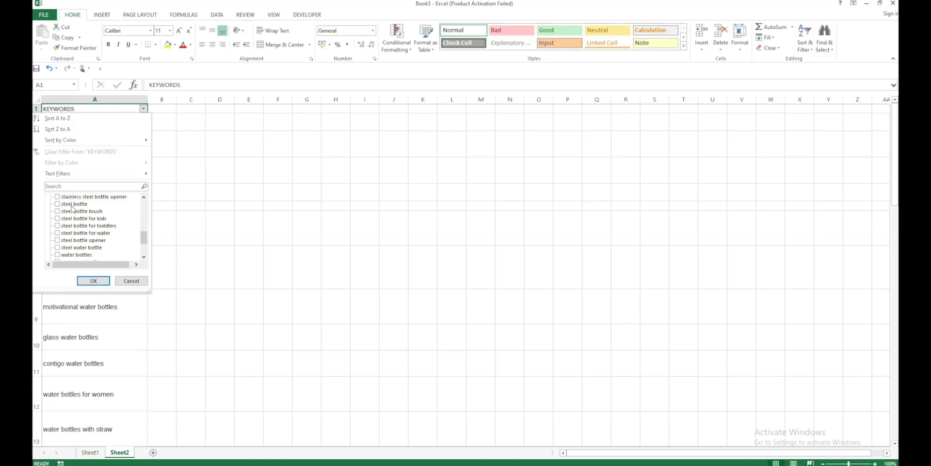
pyautogui.scroll(-2, 75, 251)
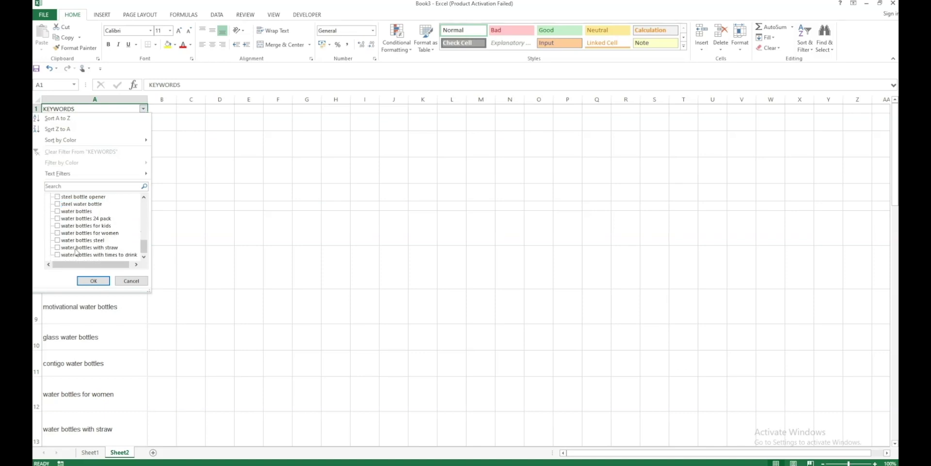
pyautogui.click(89, 220)
pyautogui.click(88, 226)
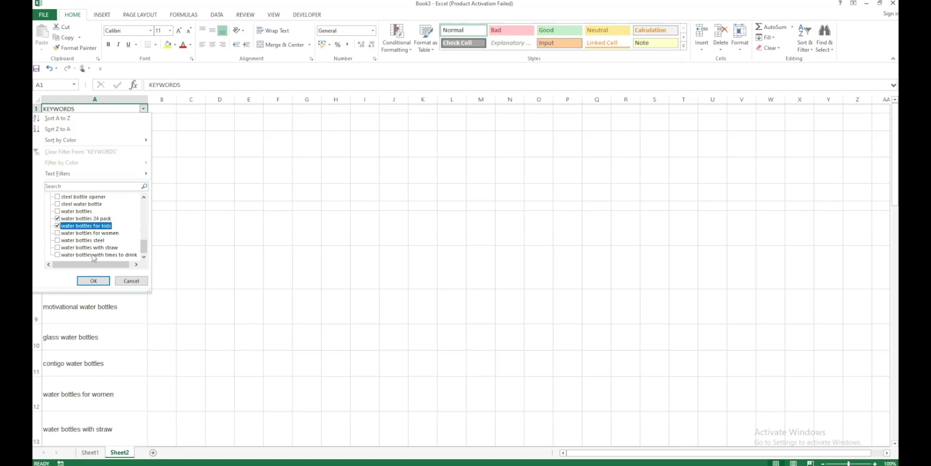
# Include steel bottle opener, steel bottle for toddlers, steel bottle for kids, stainless steel bottle koozie and stainless steel bottle opener, and apply the filter.
pyautogui.scroll(2, 93, 233)
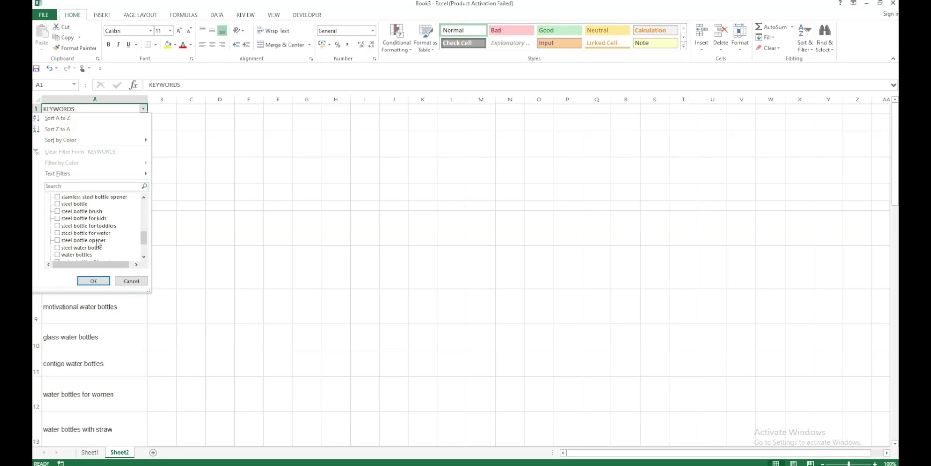
pyautogui.click(95, 241)
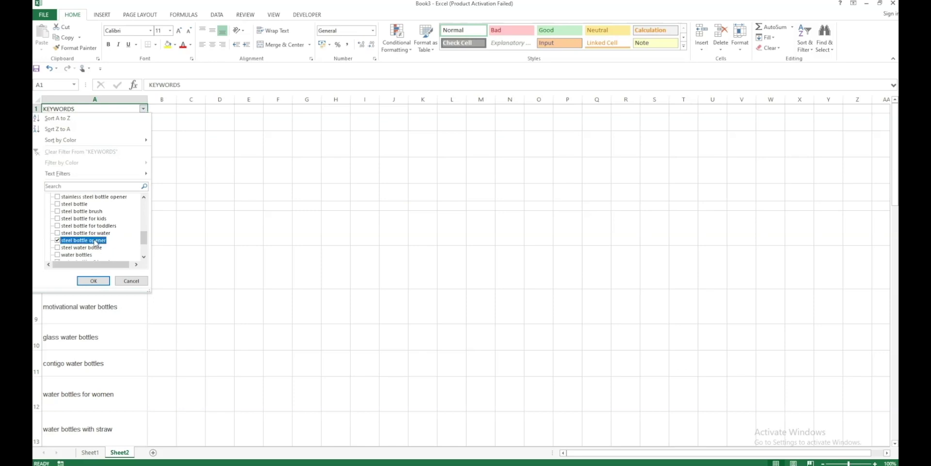
pyautogui.click(94, 226)
pyautogui.click(93, 220)
pyautogui.scroll(1, 98, 215)
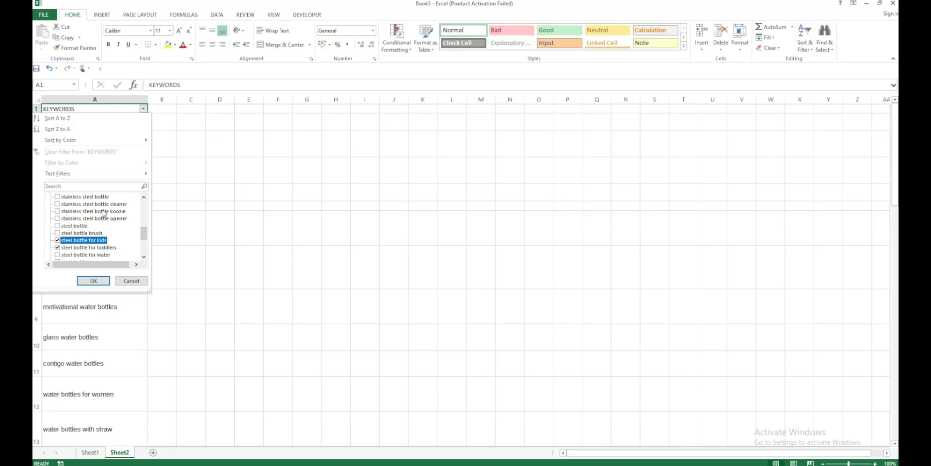
pyautogui.click(103, 212)
pyautogui.click(108, 219)
pyautogui.scroll(1, 109, 228)
pyautogui.click(93, 281)
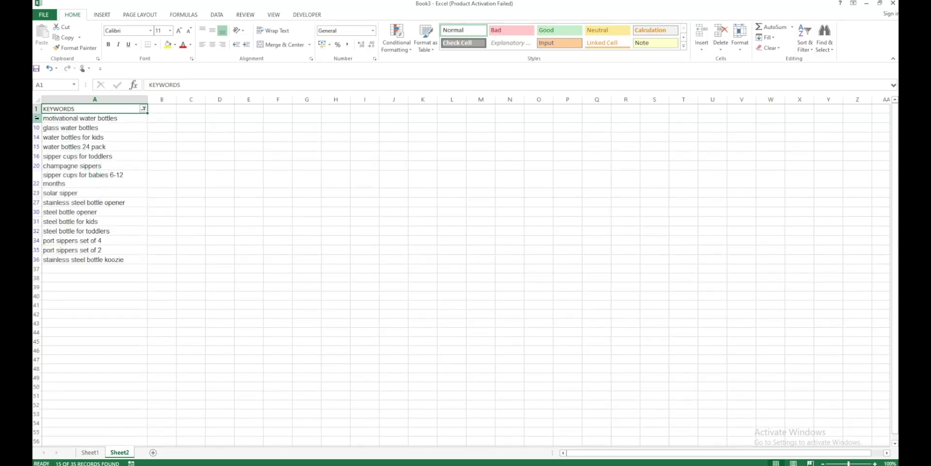
# Delete all the filtered keyword rows, from motivational water bottles through stainless steel bottle koozie.
pyautogui.click(36, 118)
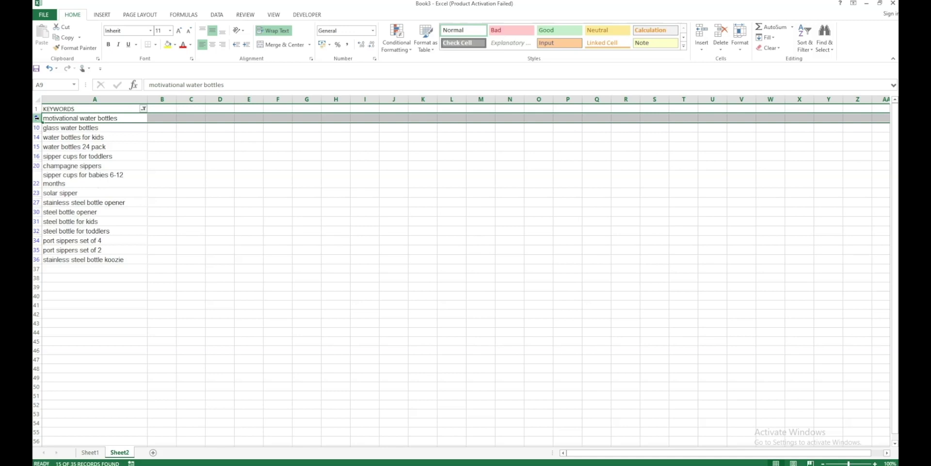
pyautogui.moveTo(36, 117); pyautogui.dragTo(36, 259)
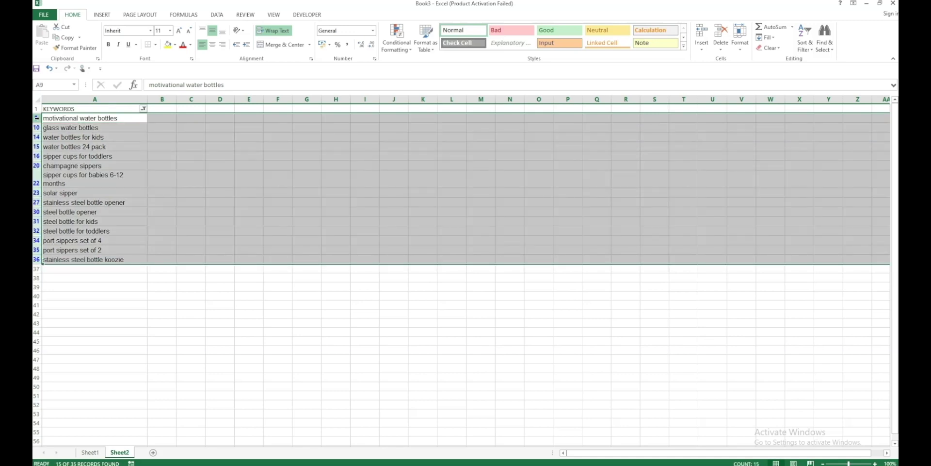
pyautogui.rightClick(151, 146)
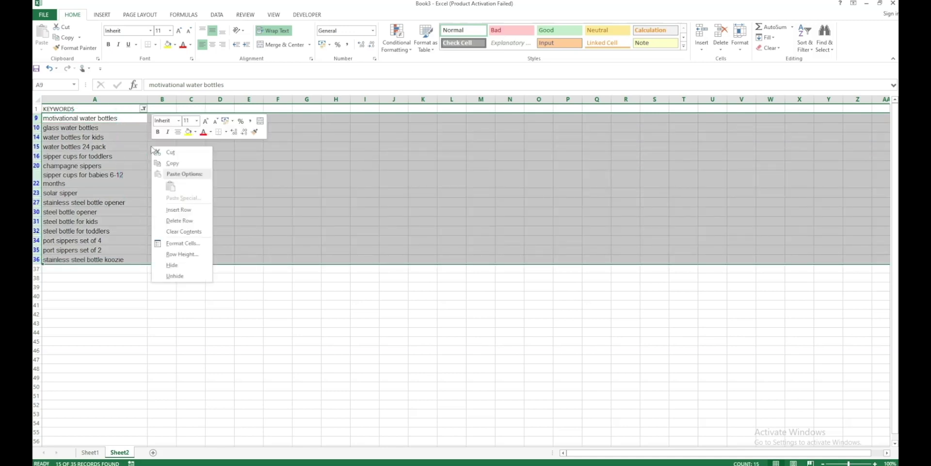
pyautogui.click(175, 221)
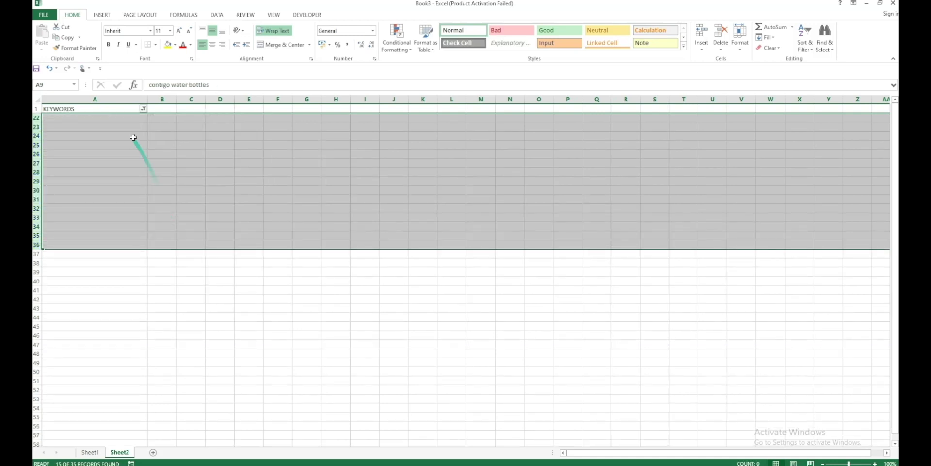
# Clear the filter from the KEYWORDS column and select the remaining keywords in A2:A21.
pyautogui.click(144, 109)
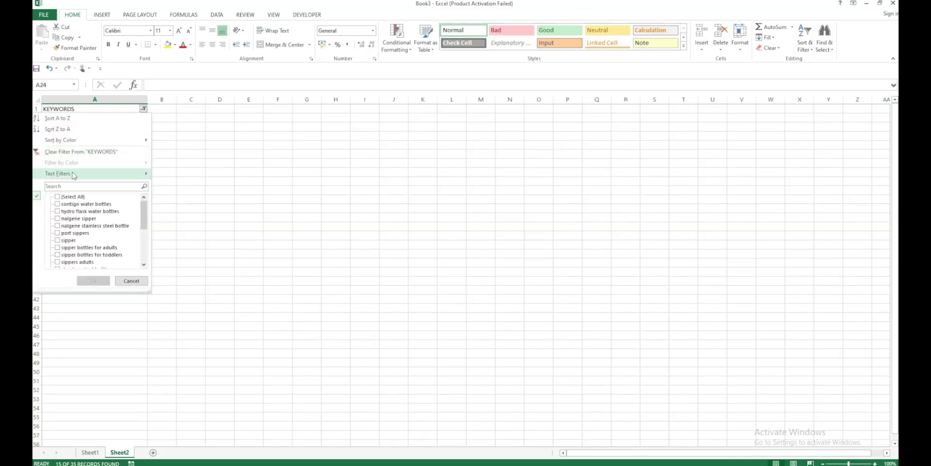
pyautogui.click(55, 152)
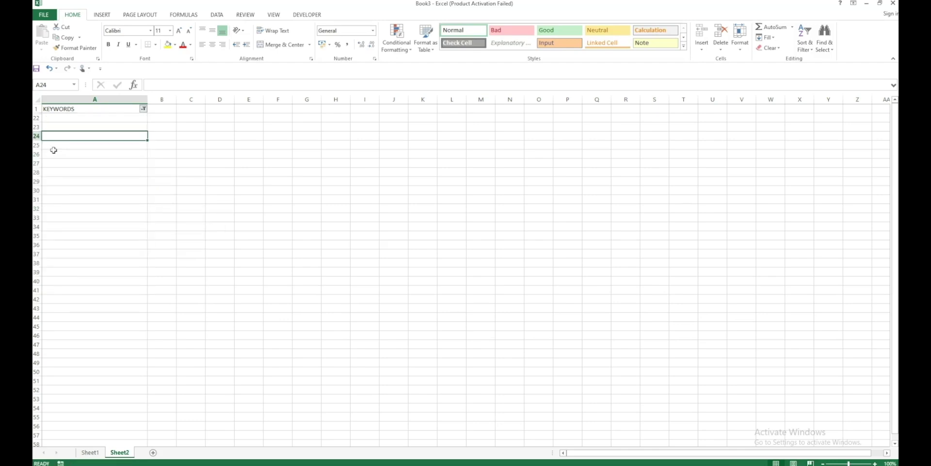
pyautogui.moveTo(73, 128); pyautogui.dragTo(93, 297)
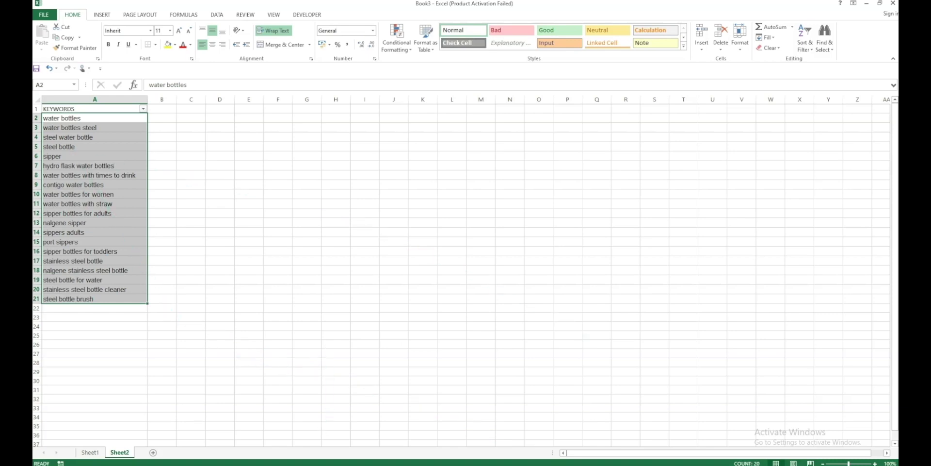
# Switch to the Sponsored_Products_adgroup_targeting workbook, make the water bottles keyword in B2 bold and go through the keywords down to water bottles for school.
pyautogui.click(333, 464)
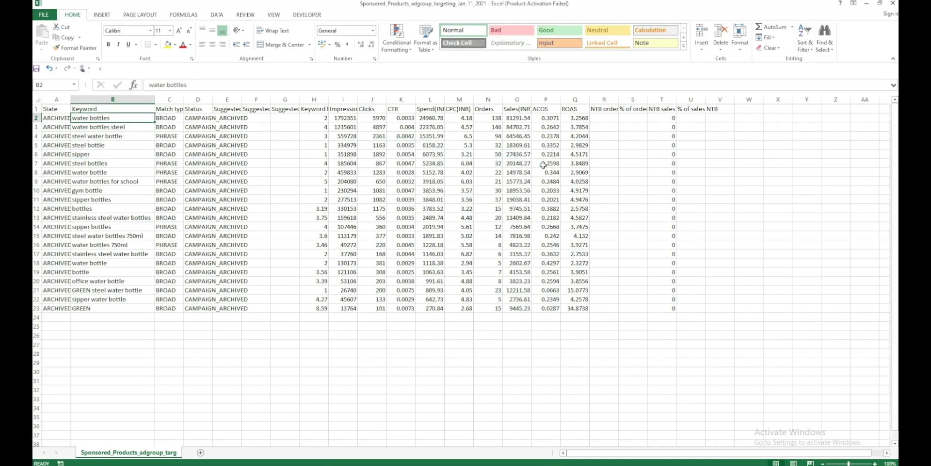
pyautogui.hotkey('ctrl', 'b')
pyautogui.press('Down')
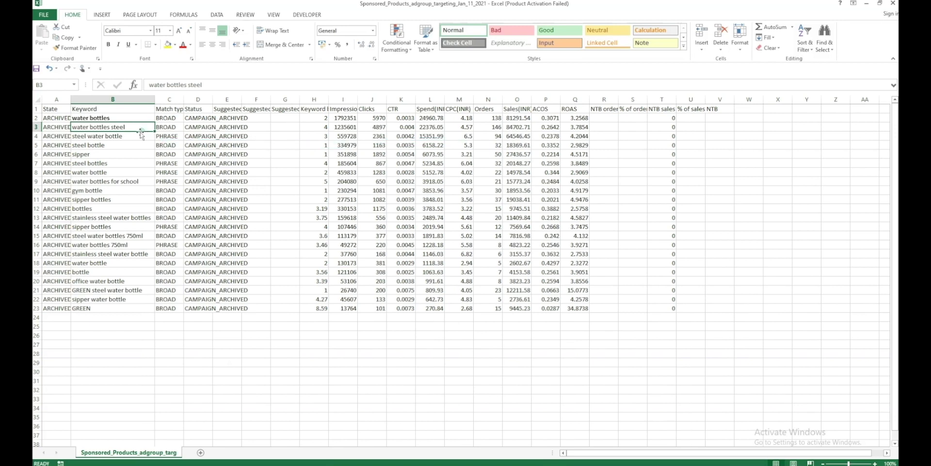
pyautogui.click(130, 162)
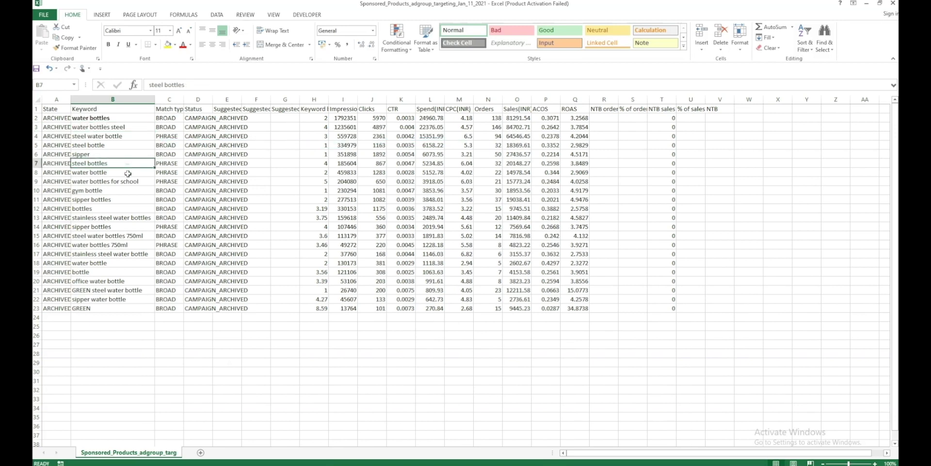
pyautogui.click(128, 173)
pyautogui.click(126, 182)
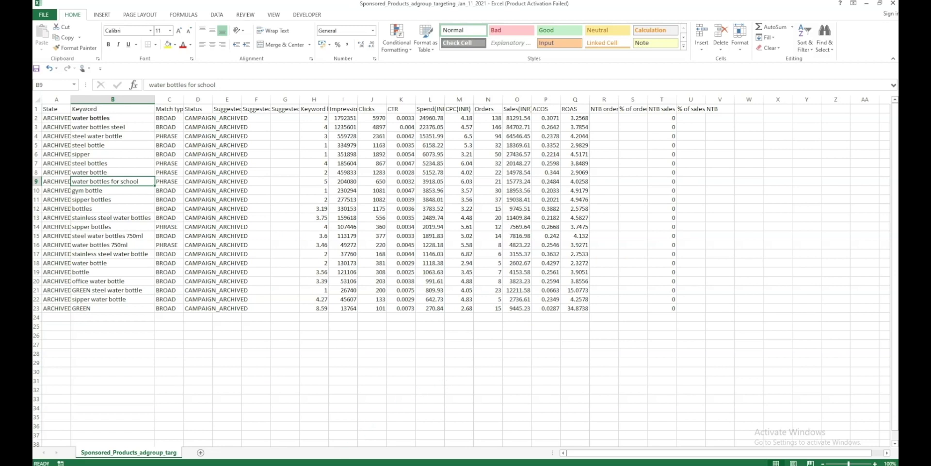
# Switch to the browser and review the free keyword tools outline and Egrow's Reverse ASIN Research tool.
pyautogui.hotkey('alt', 'Tab')
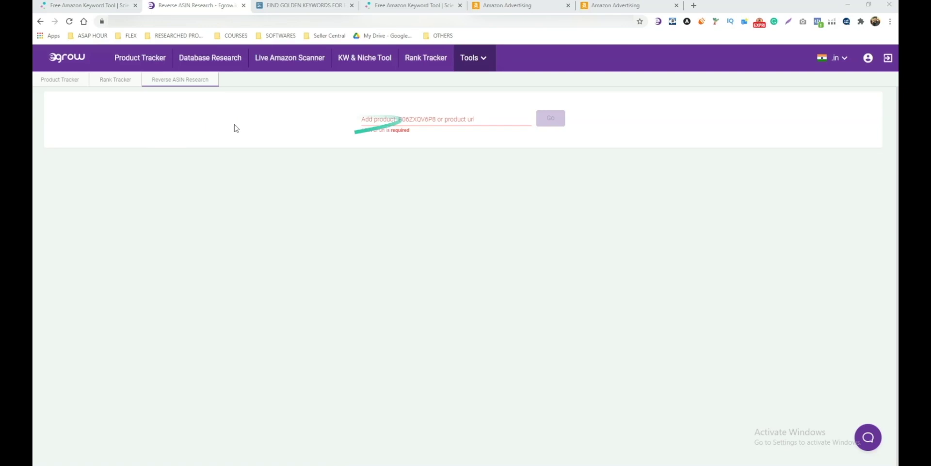
pyautogui.click(291, 5)
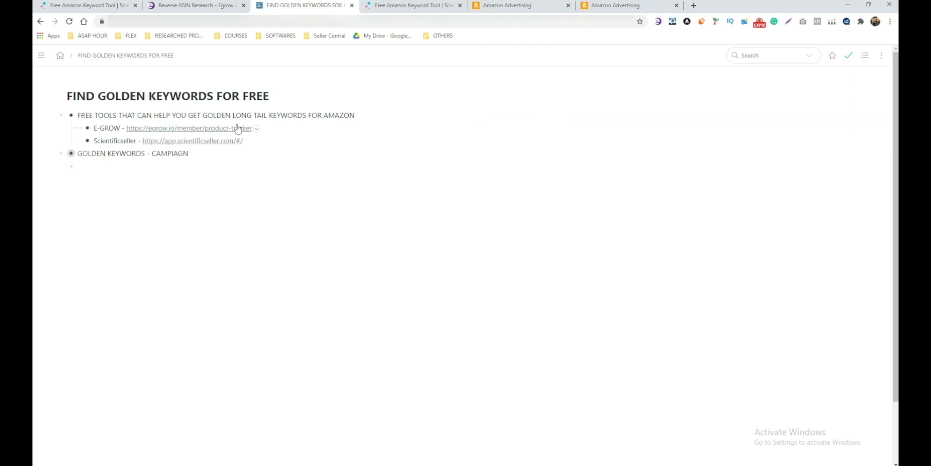
pyautogui.click(221, 6)
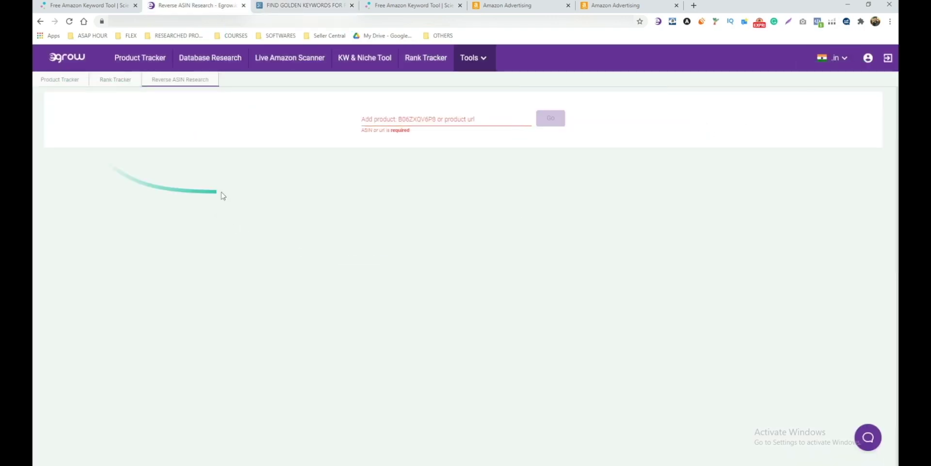
pyautogui.moveTo(473, 63)
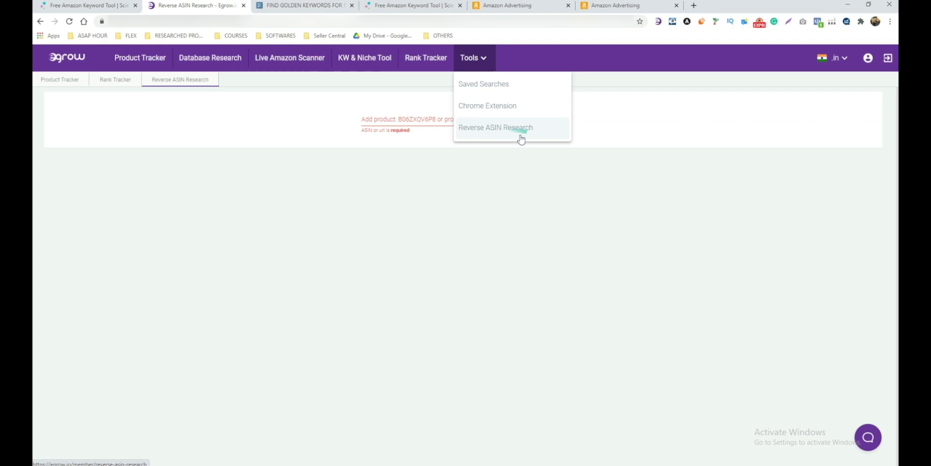
# Open amazon.in in a new browser tab and move that tab next to the golden keywords outline.
pyautogui.click(694, 5)
pyautogui.write('am')
pyautogui.press('Return')
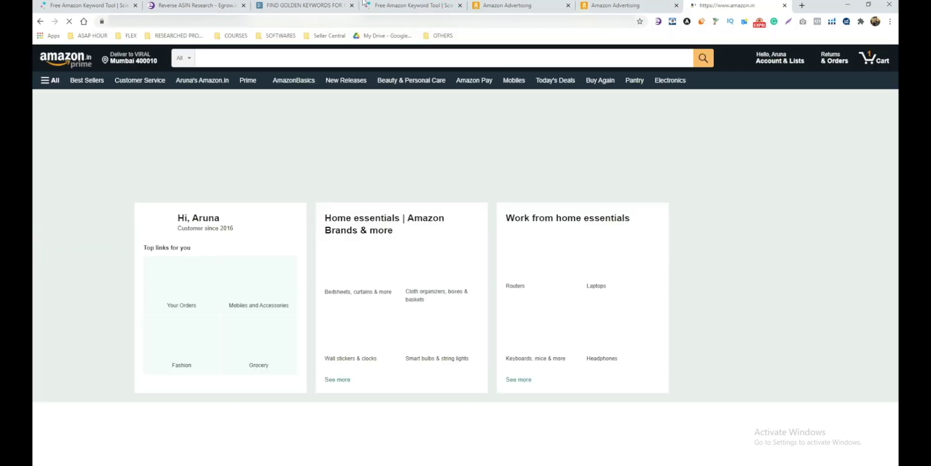
pyautogui.moveTo(359, 2); pyautogui.dragTo(412, 6)
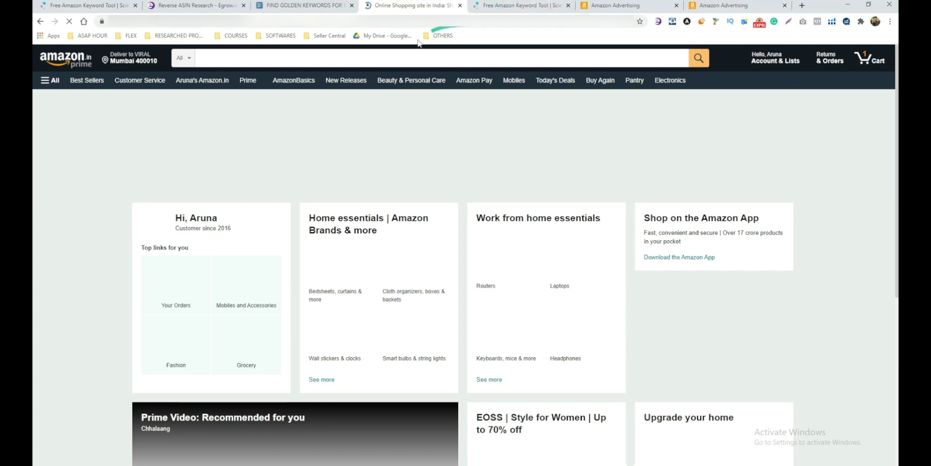
# Search Amazon for STEEL BOTTLE.
pyautogui.write('STEE')
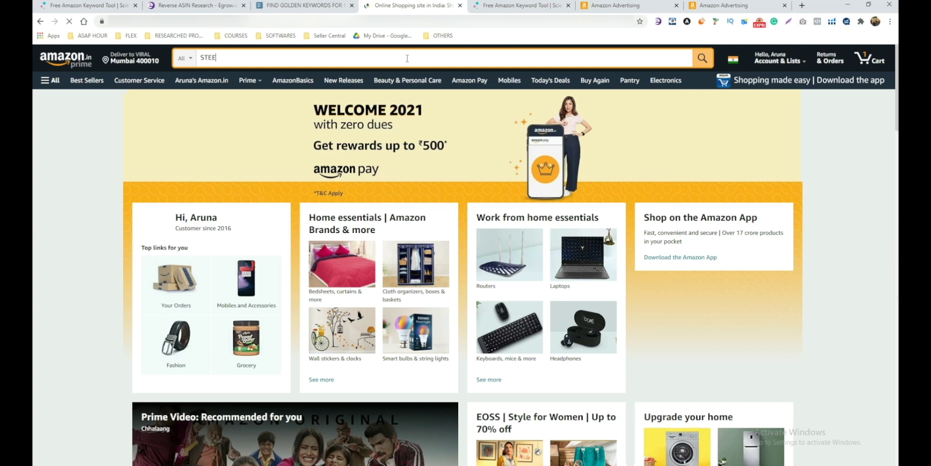
pyautogui.write('L BOTTL')
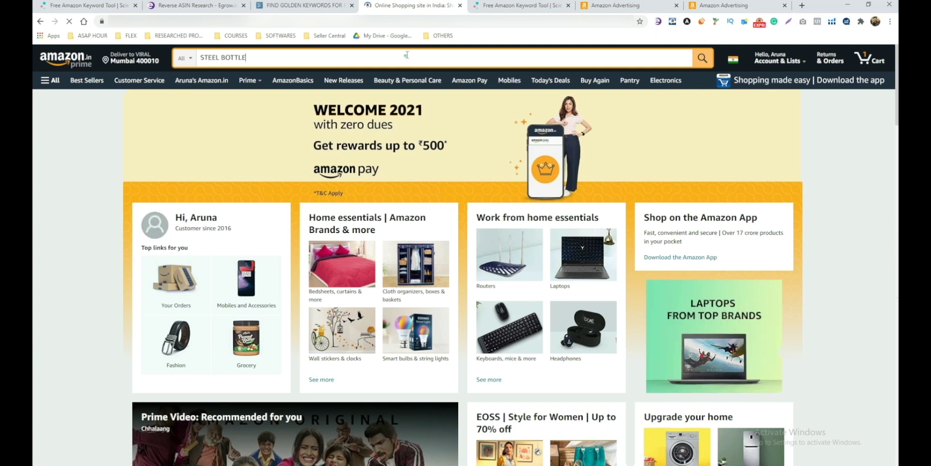
pyautogui.write('E')
pyautogui.press('Return')
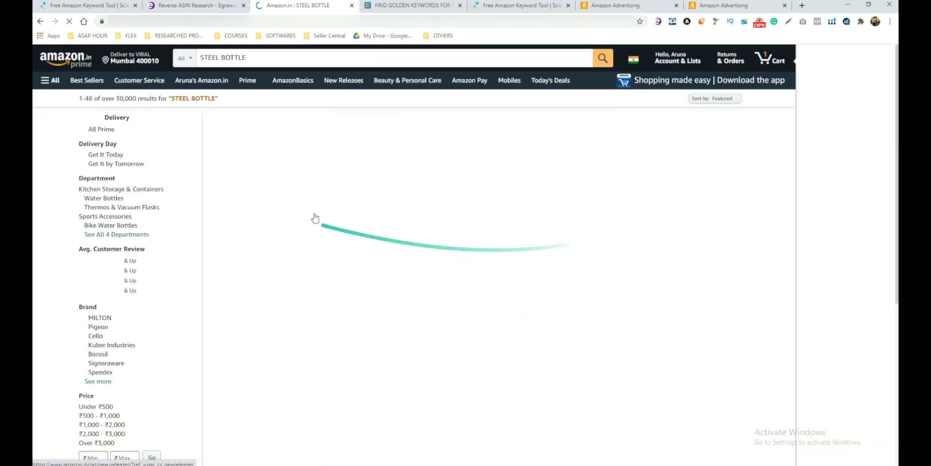
# Examine the steel bottle search results for competing products, comparing their ratings, prices and pack sizes.
pyautogui.scroll(-5, 542, 210)
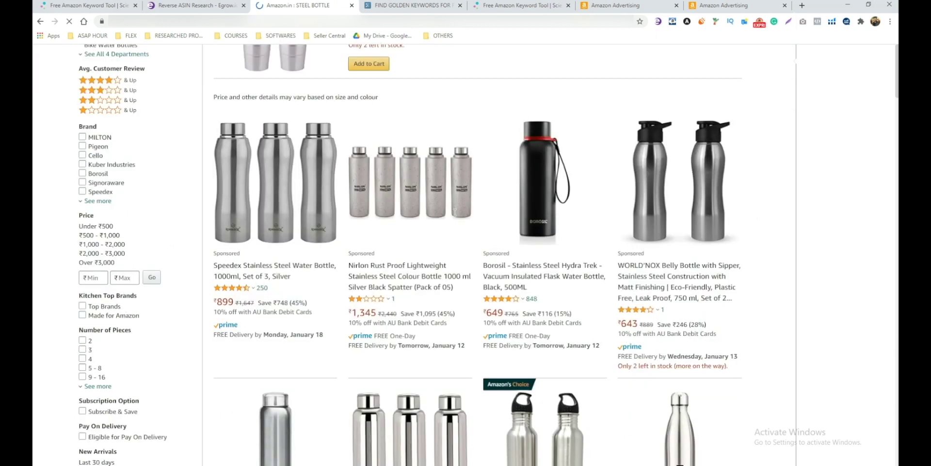
pyautogui.scroll(-3, 429, 217)
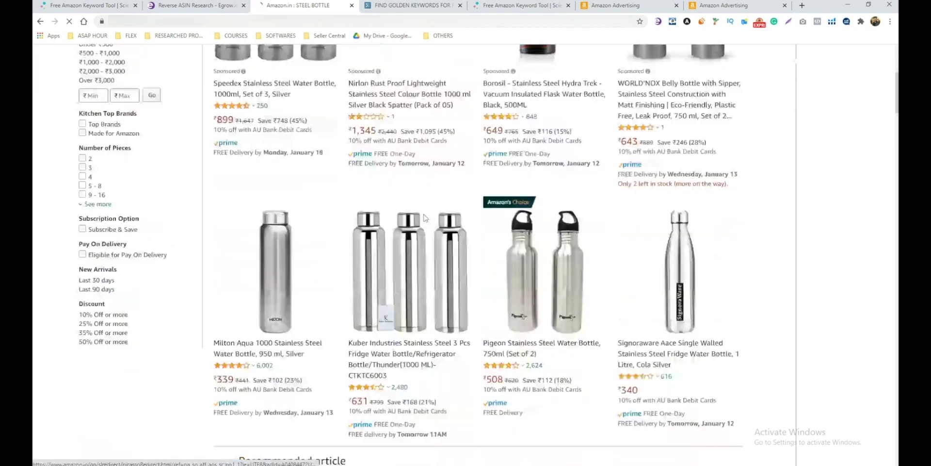
pyautogui.scroll(-1, 550, 204)
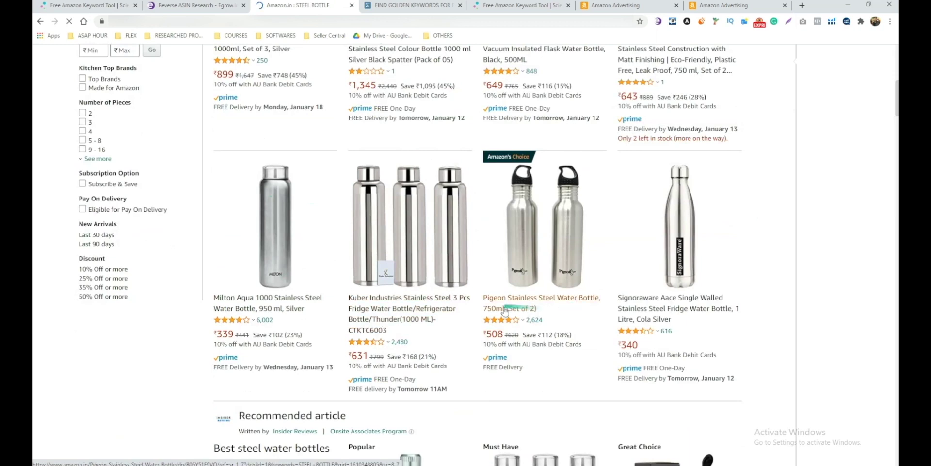
pyautogui.scroll(-2, 228, 257)
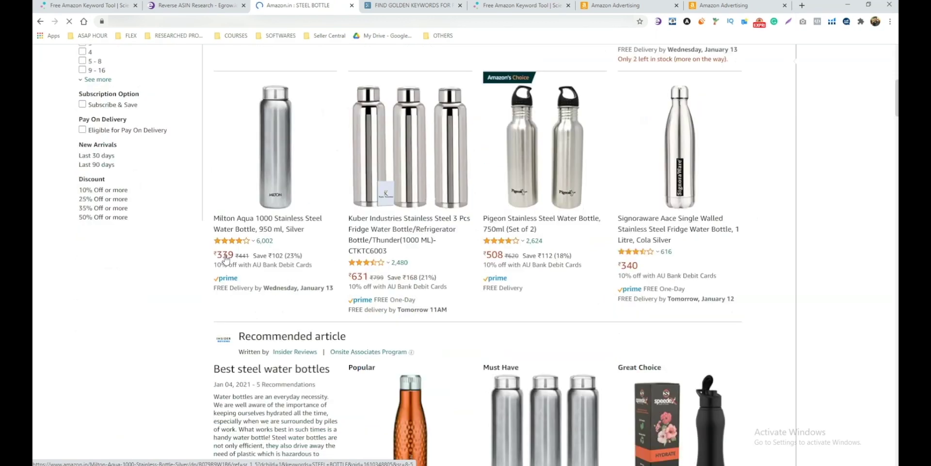
pyautogui.scroll(-2, 225, 257)
pyautogui.scroll(3, 429, 206)
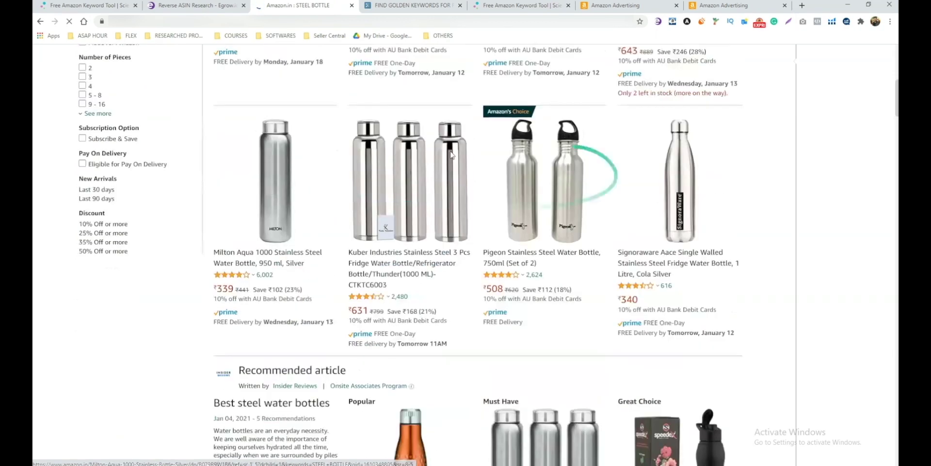
pyautogui.scroll(1, 291, 255)
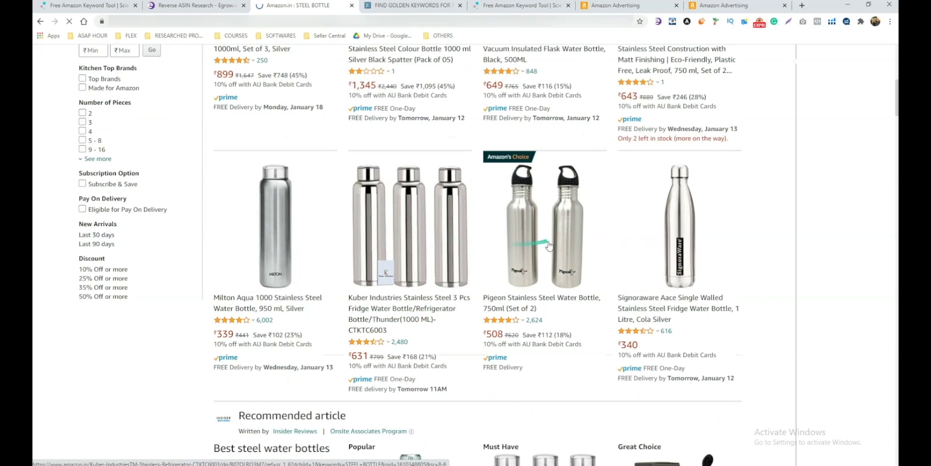
pyautogui.scroll(-3, 631, 253)
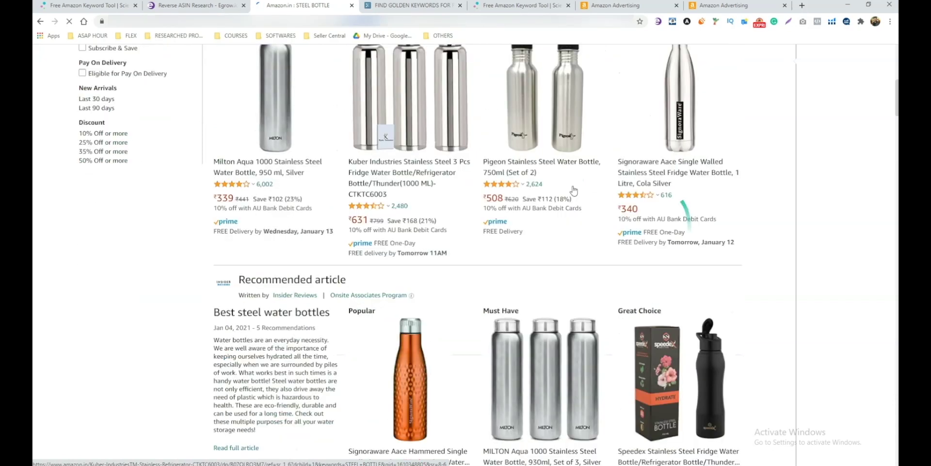
pyautogui.scroll(3, 394, 211)
pyautogui.scroll(-5, 394, 212)
pyautogui.scroll(-8, 394, 220)
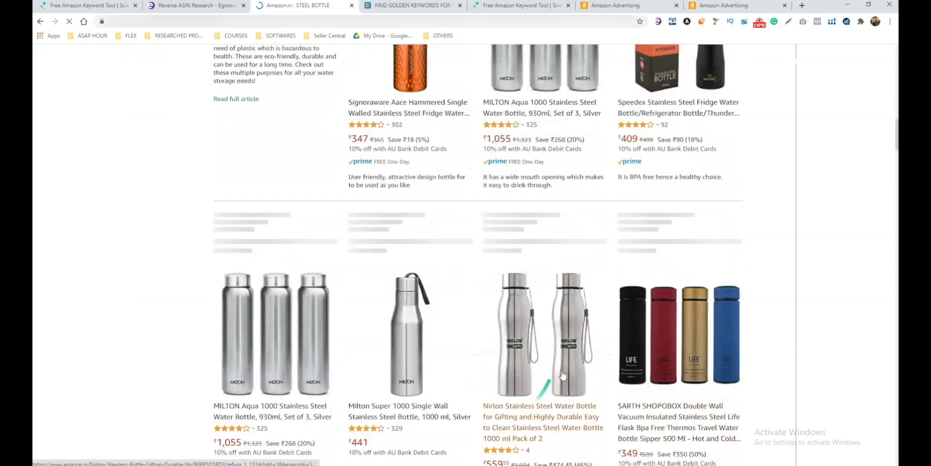
pyautogui.scroll(10, 503, 310)
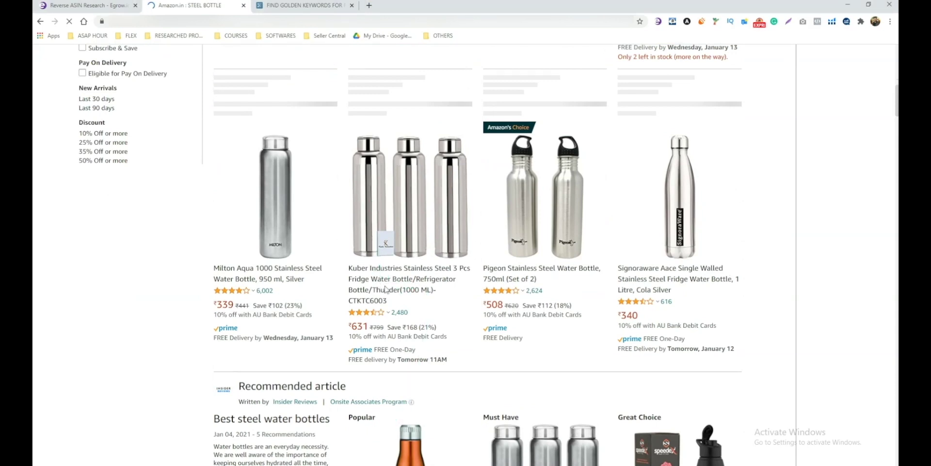
# Open Kuber Industries and Signoraware steel bottle listings from the search results in separate tabs.
pyautogui.scroll(-8, 386, 289)
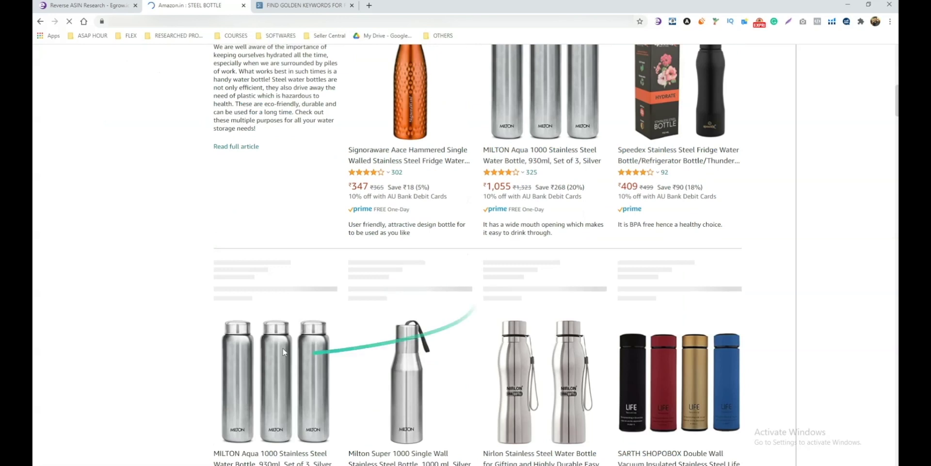
pyautogui.scroll(-3, 284, 352)
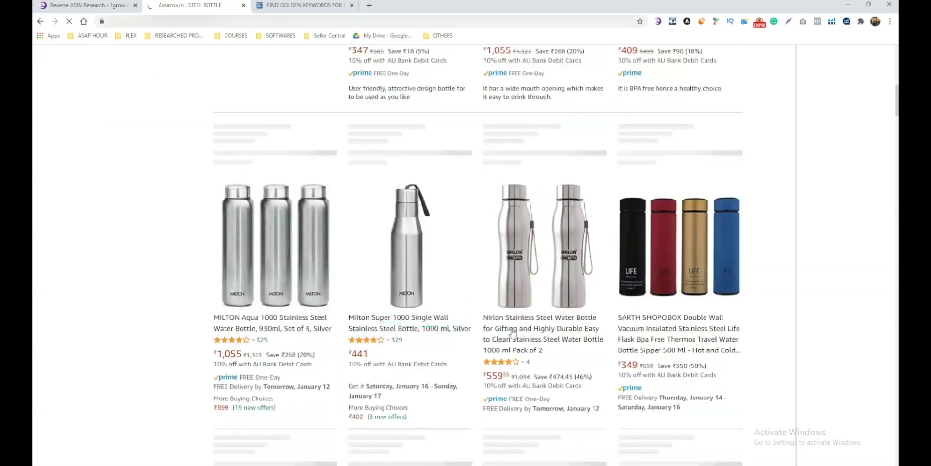
pyautogui.scroll(-6, 221, 290)
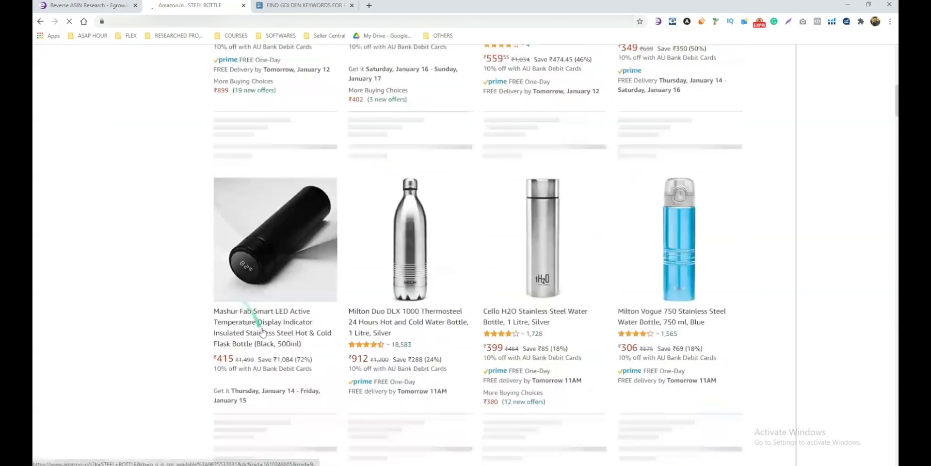
pyautogui.scroll(3, 291, 311)
pyautogui.scroll(-2, 612, 290)
pyautogui.scroll(-4, 598, 284)
pyautogui.scroll(5, 598, 285)
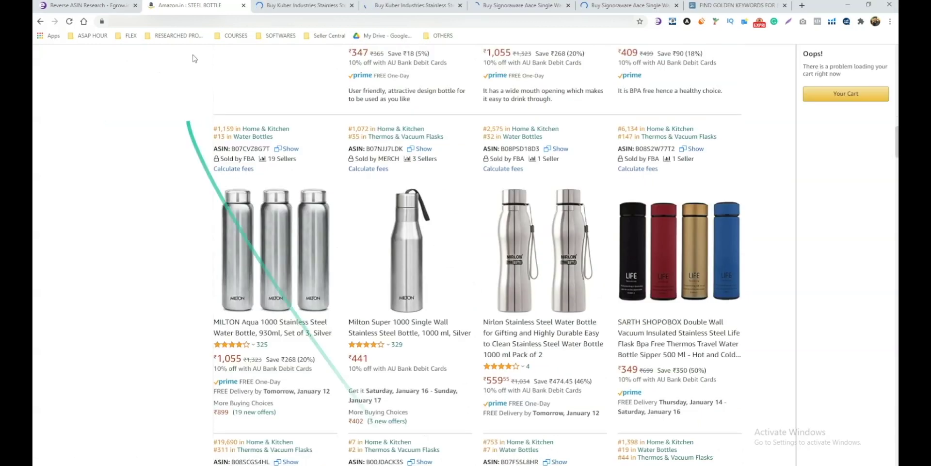
# Run an Egrow Reverse ASIN Research search for B07QLRQ3M7, the Kuber Industries steel bottle listing.
pyautogui.click(287, 4)
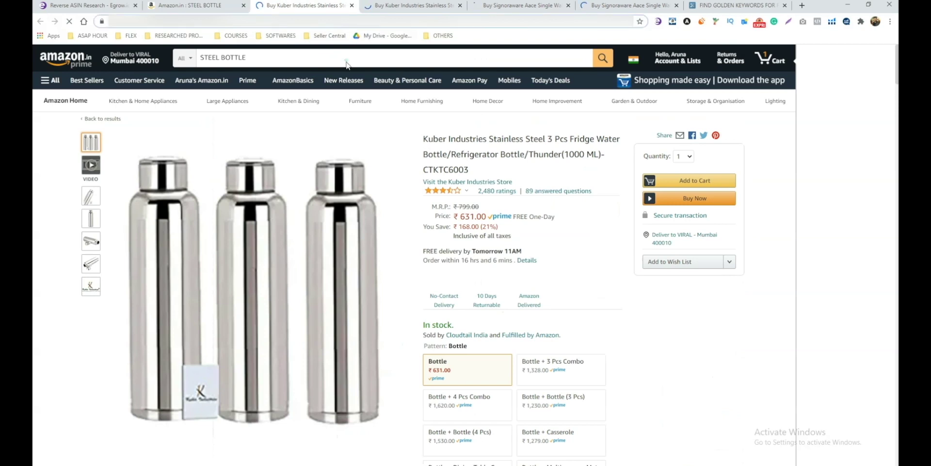
pyautogui.click(96, 8)
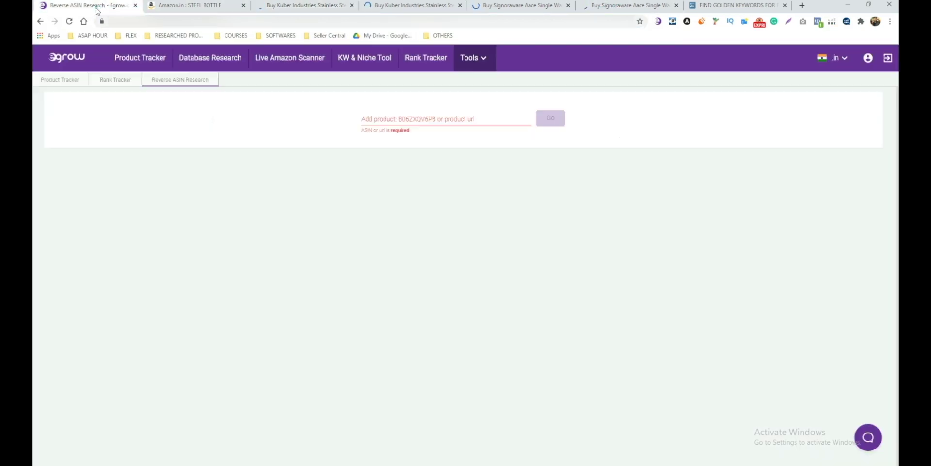
pyautogui.click(420, 121)
pyautogui.write('B07QLRQ3M7')
pyautogui.click(553, 120)
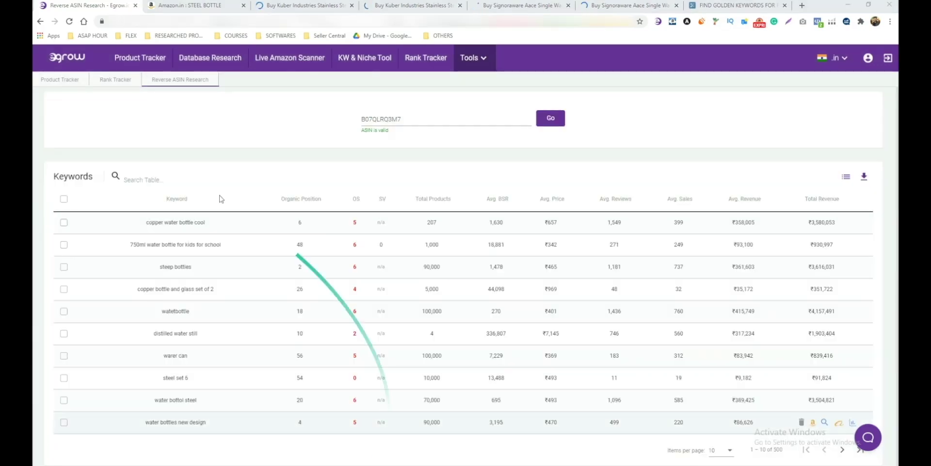
# Set the reverse ASIN keyword table to show 100 items per page.
pyautogui.click(63, 200)
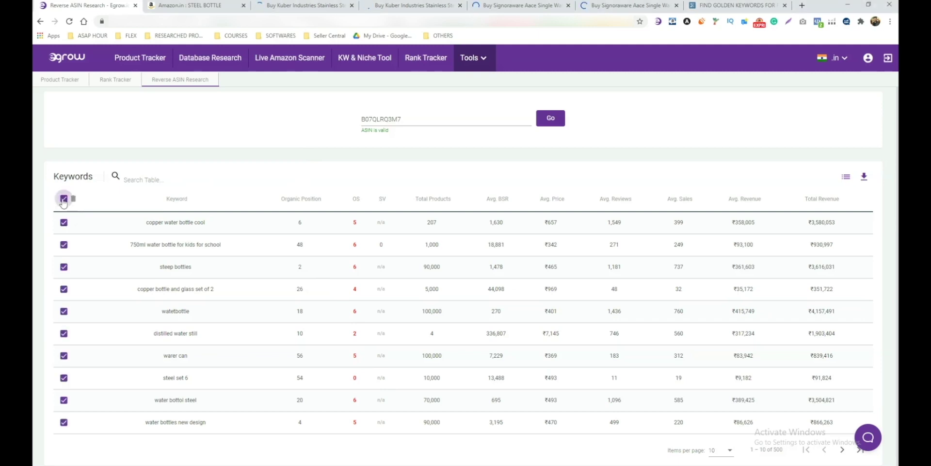
pyautogui.click(63, 199)
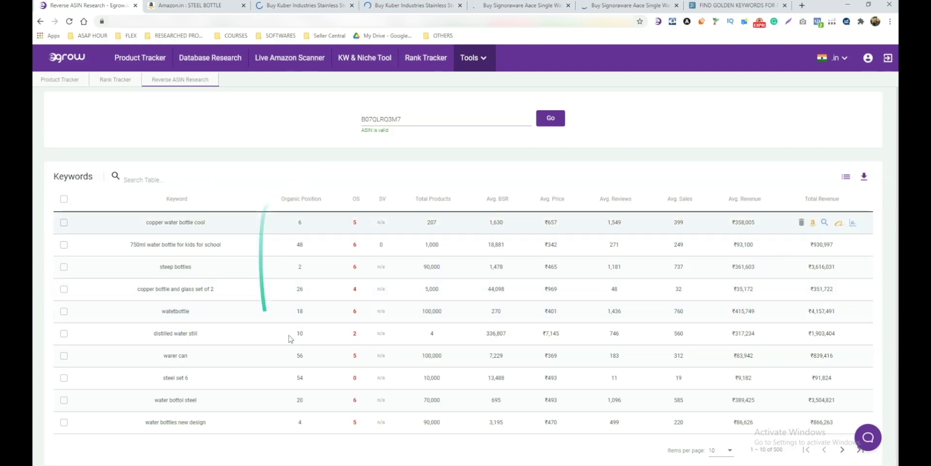
pyautogui.click(717, 450)
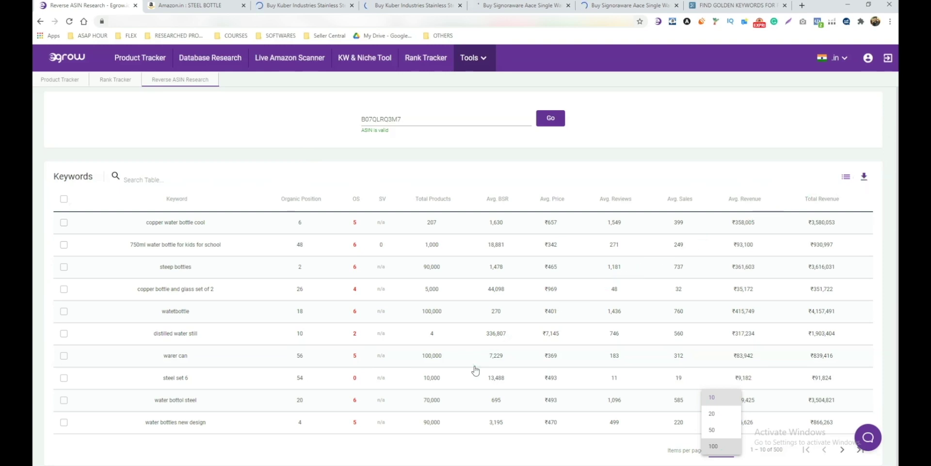
pyautogui.click(713, 446)
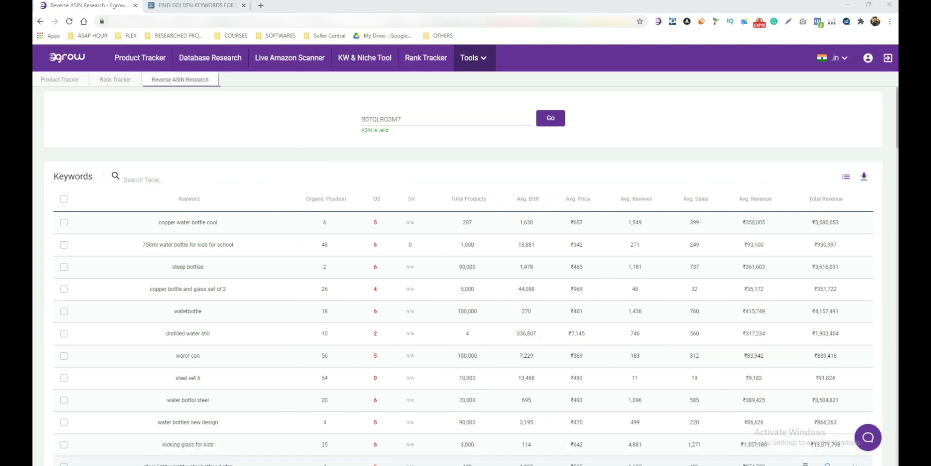
# Export the reverse ASIN keywords to a file opened in Excel and widen its Keyword column to fit the text.
pyautogui.click(865, 178)
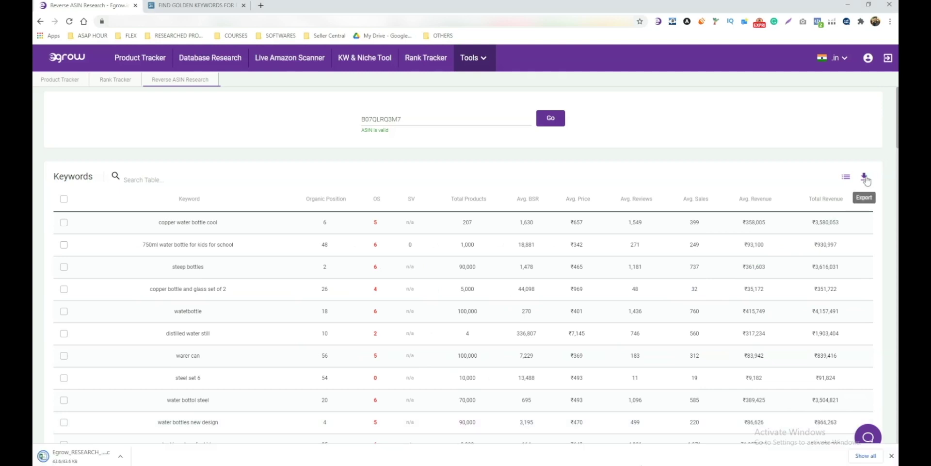
pyautogui.click(75, 458)
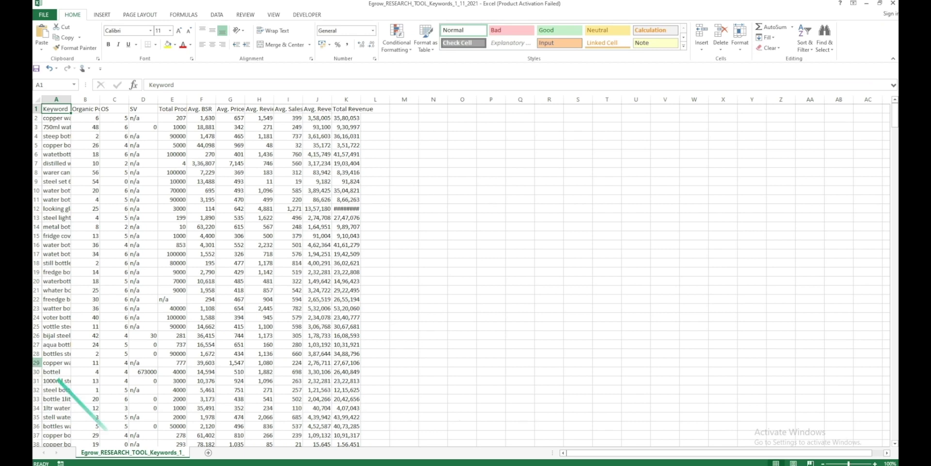
pyautogui.doubleClick(71, 99)
pyautogui.click(88, 122)
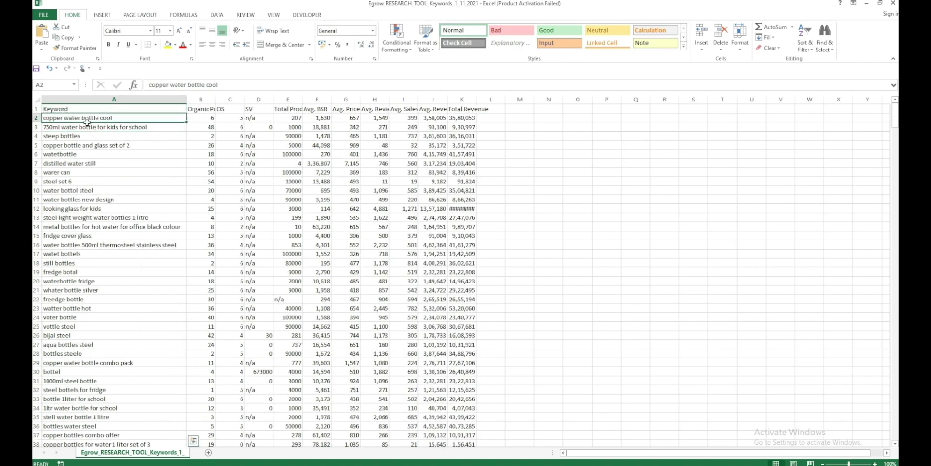
pyautogui.hotkey('ctrl', 'shift', 'Down')
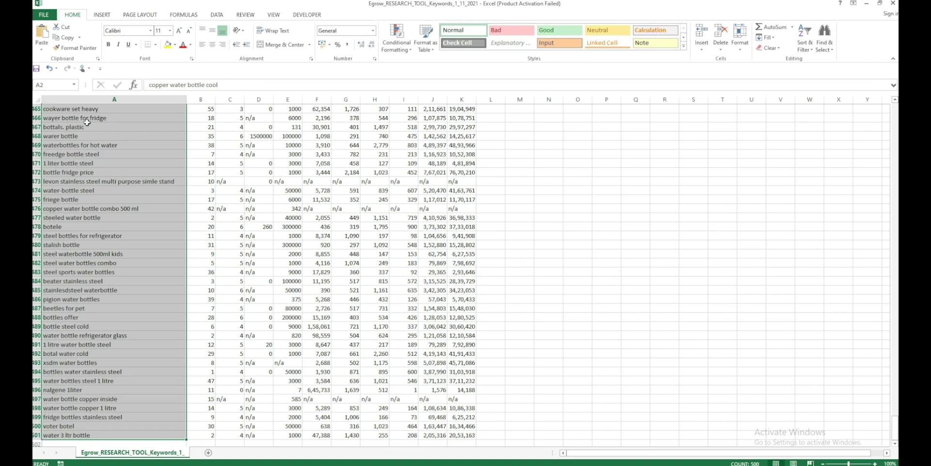
pyautogui.hotkey('ctrl', 'Home')
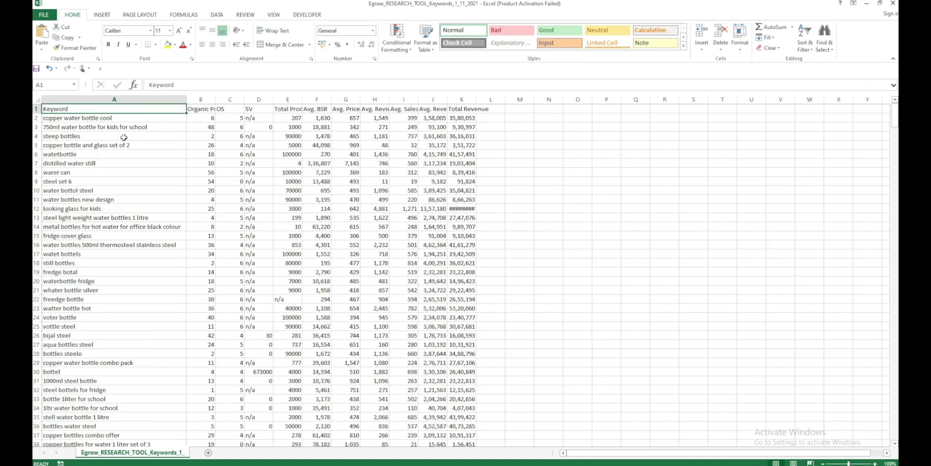
# Add filters to the header row and filter the Keyword column for entries containing COPPE.
pyautogui.click(805, 44)
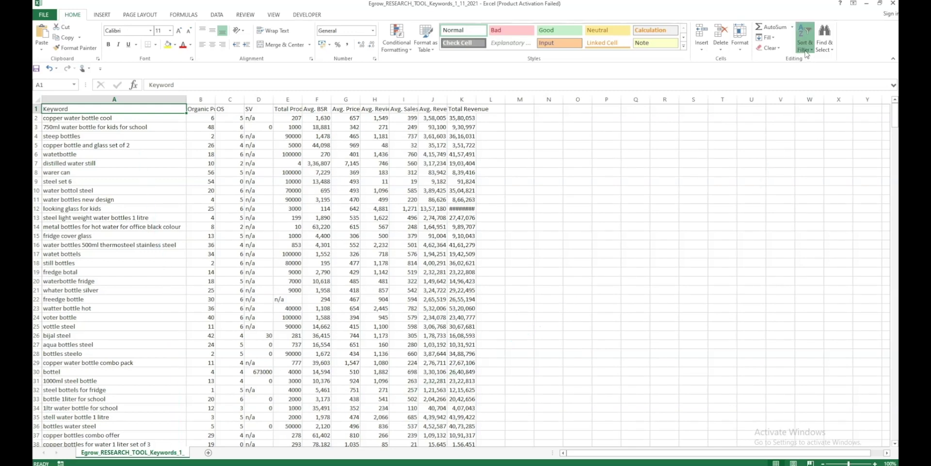
pyautogui.click(812, 95)
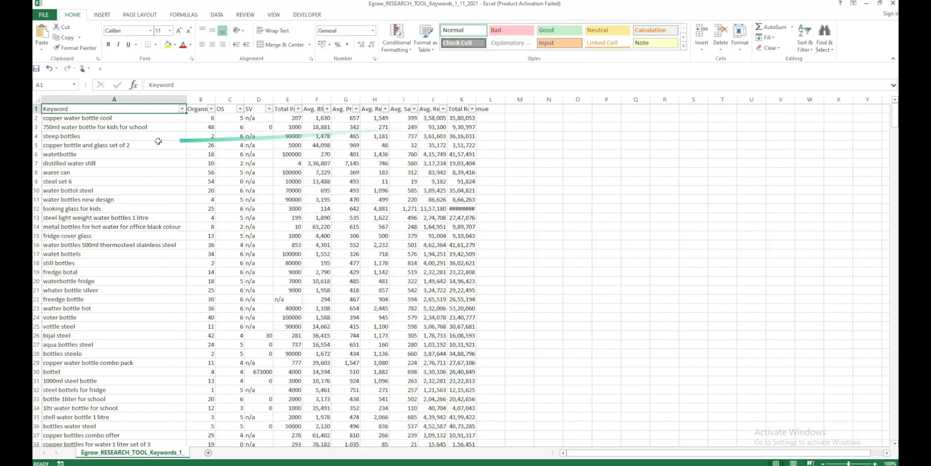
pyautogui.click(182, 108)
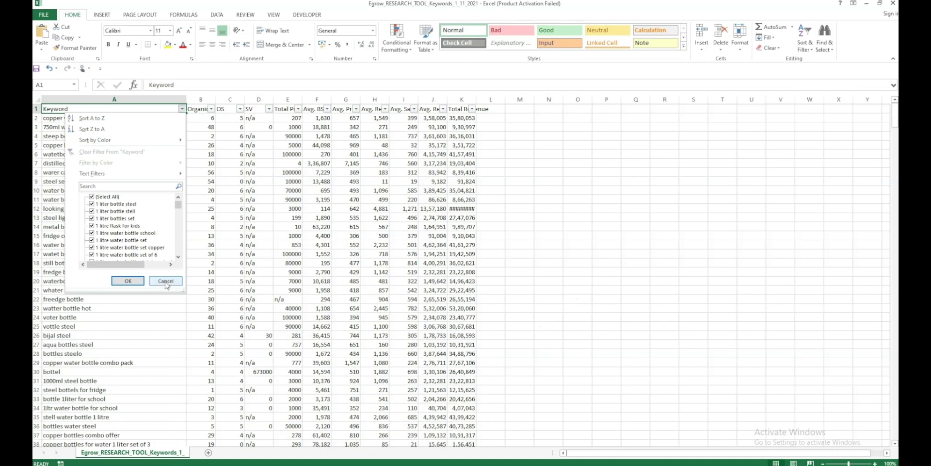
pyautogui.scroll(-2, 128, 238)
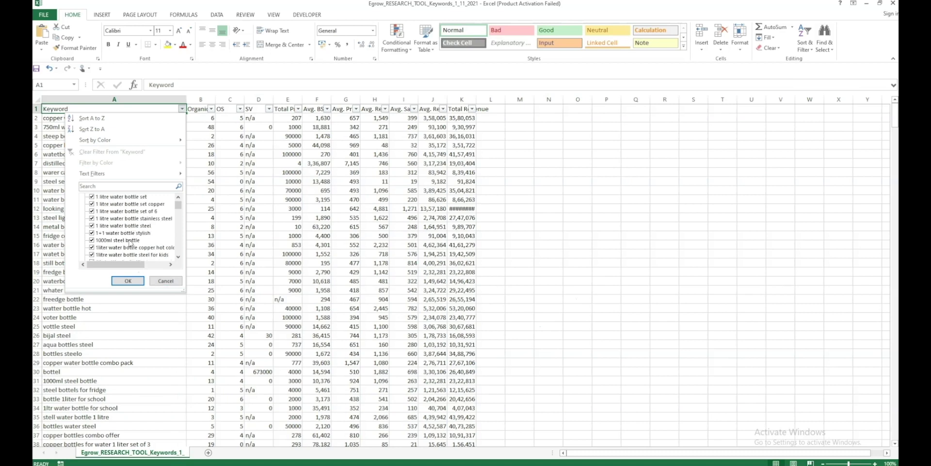
pyautogui.click(121, 186)
pyautogui.write('COPPE')
pyautogui.press('Return')
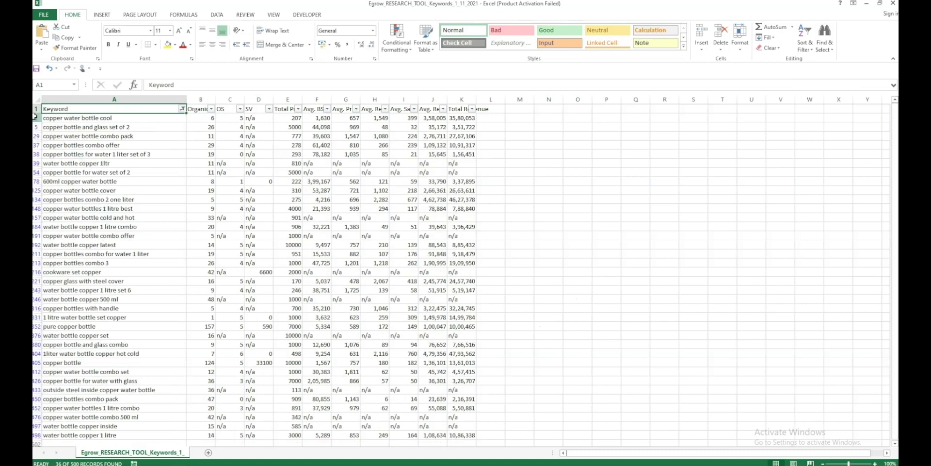
# Delete all the filtered rows with copper keywords below the header.
pyautogui.click(36, 118)
pyautogui.hotkey('ctrl', 'shift', 'Down')
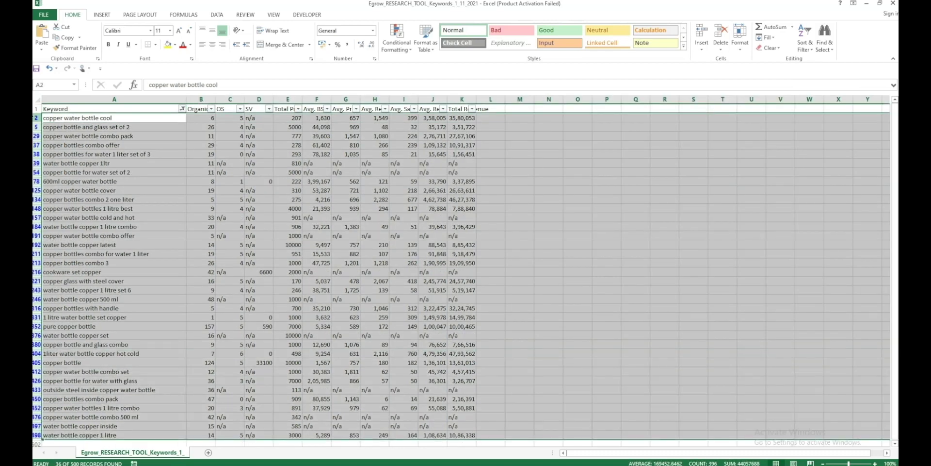
pyautogui.click(114, 108)
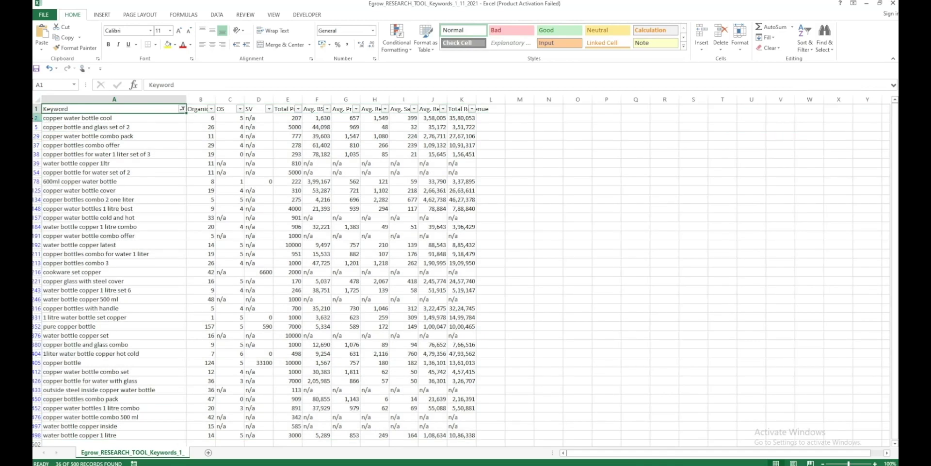
pyautogui.click(36, 118)
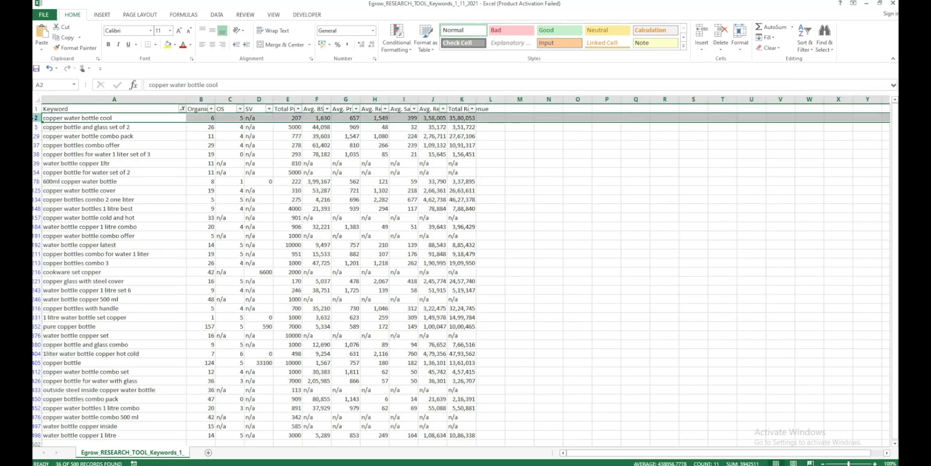
pyautogui.hotkey('ctrl', 'shift', 'Down')
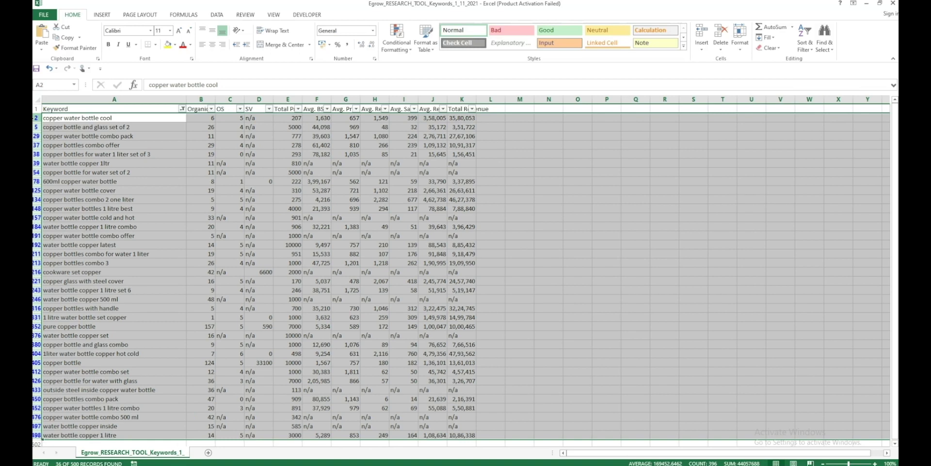
pyautogui.rightClick(164, 135)
pyautogui.click(190, 207)
pyautogui.click(207, 153)
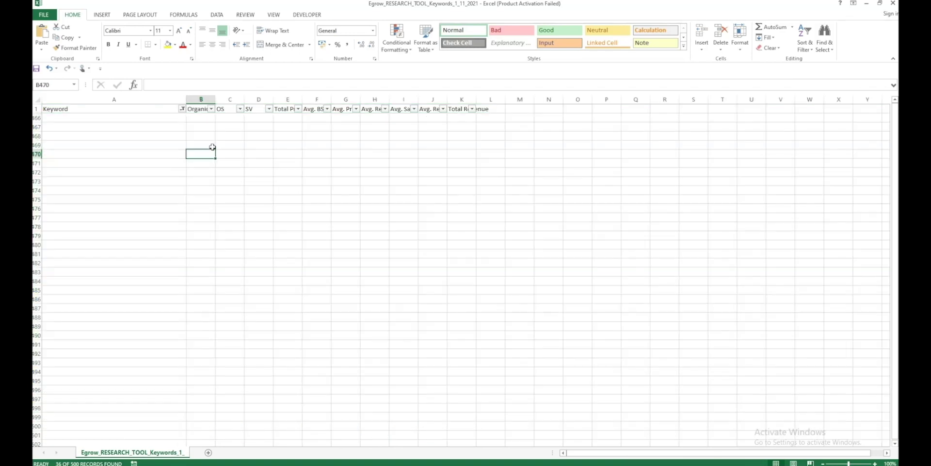
# Clear the filter from the Keyword column to show the remaining keywords.
pyautogui.click(182, 109)
pyautogui.click(91, 154)
pyautogui.click(87, 119)
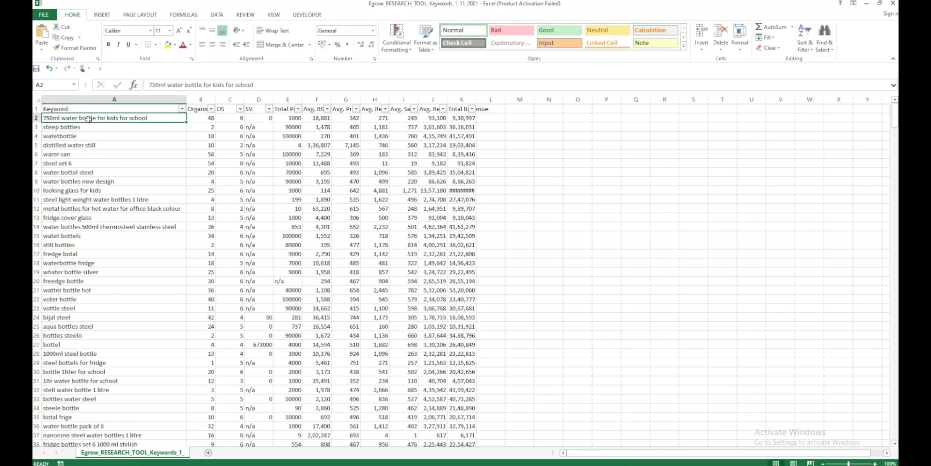
# Select the first block of remaining keywords in the Keyword column, cells A2 to A31.
pyautogui.hotkey('ctrl', 'shift', 'Down')
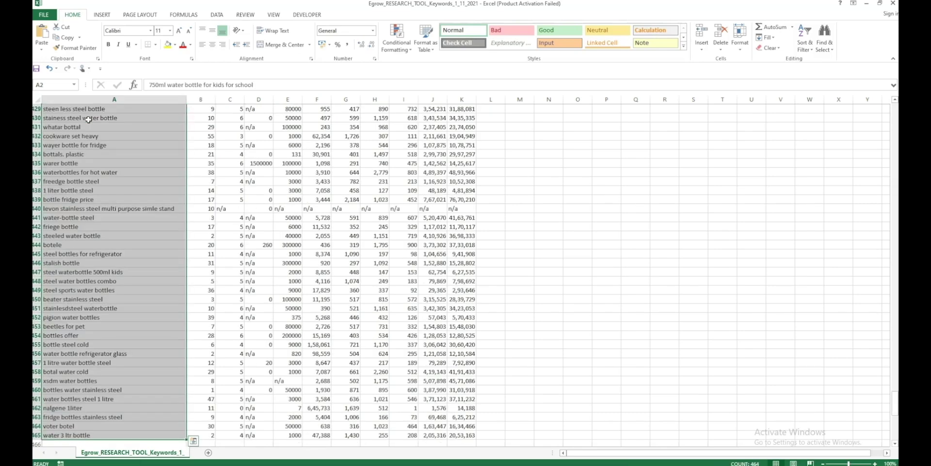
pyautogui.scroll(5, 121, 145)
pyautogui.click(157, 146)
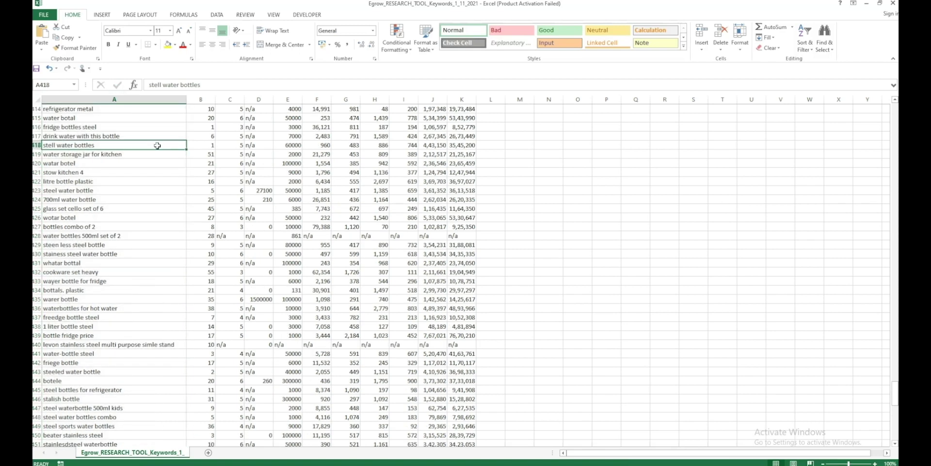
pyautogui.hotkey('ctrl', 'Home')
pyautogui.press('Down')
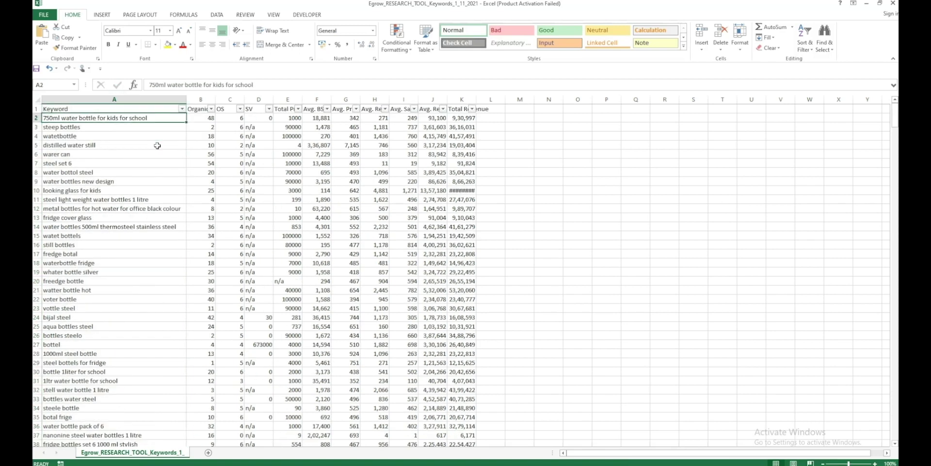
pyautogui.hotkey('shift', 'Down')
pyautogui.hotkey('shift', 'Down')
pyautogui.hotkey('shift', 'Down')
pyautogui.hotkey('shift', 'Down')
pyautogui.hotkey('shift', 'Down')
pyautogui.hotkey('shift', 'Down')
pyautogui.hotkey('shift', 'Down')
pyautogui.hotkey('shift', 'Down')
pyautogui.hotkey('shift', 'Down')
pyautogui.hotkey('shift', 'Down')
pyautogui.hotkey('shift', 'Down')
pyautogui.hotkey('shift', 'Down')
pyautogui.hotkey('shift', 'Down')
pyautogui.hotkey('shift', 'Down')
pyautogui.hotkey('shift', 'Down')
pyautogui.hotkey('shift', 'Down')
pyautogui.hotkey('shift', 'Down')
pyautogui.hotkey('shift', 'Down')
pyautogui.hotkey('shift', 'Down')
pyautogui.hotkey('shift', 'Down')
pyautogui.hotkey('shift', 'Down')
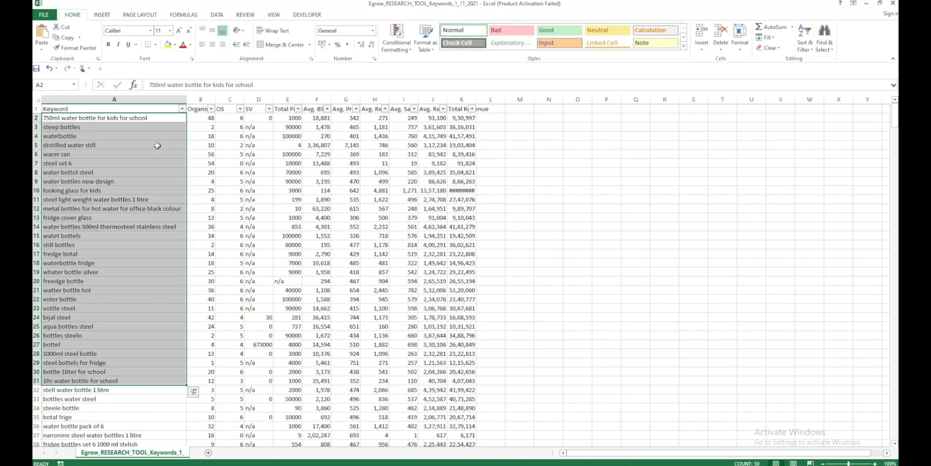